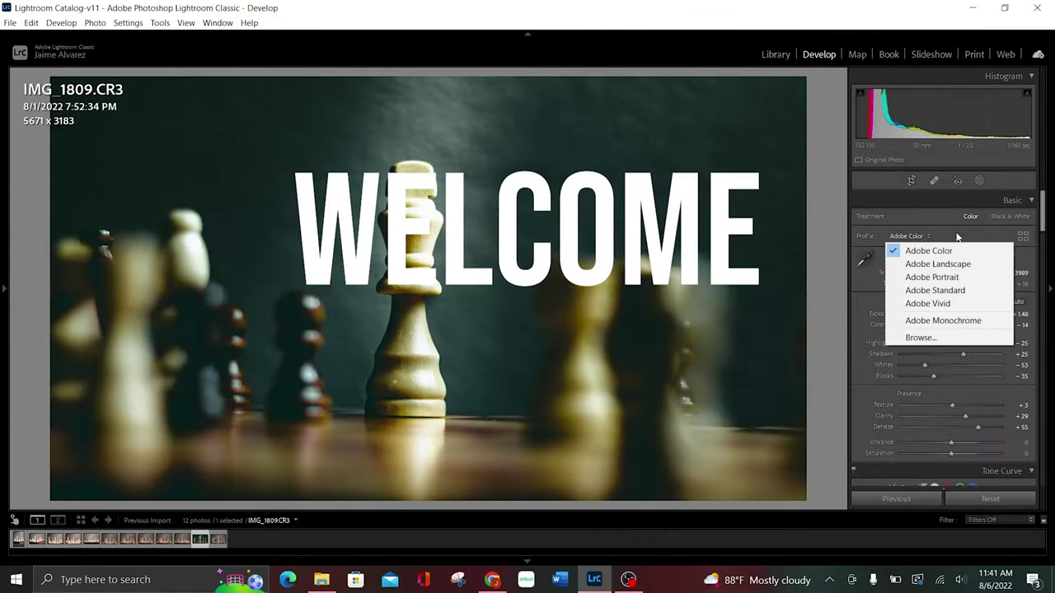
Compare Before/After views of the moody edit, then reset IMG_1809.CR3 to uncropped defaults
click(844, 168)
key(backslash)
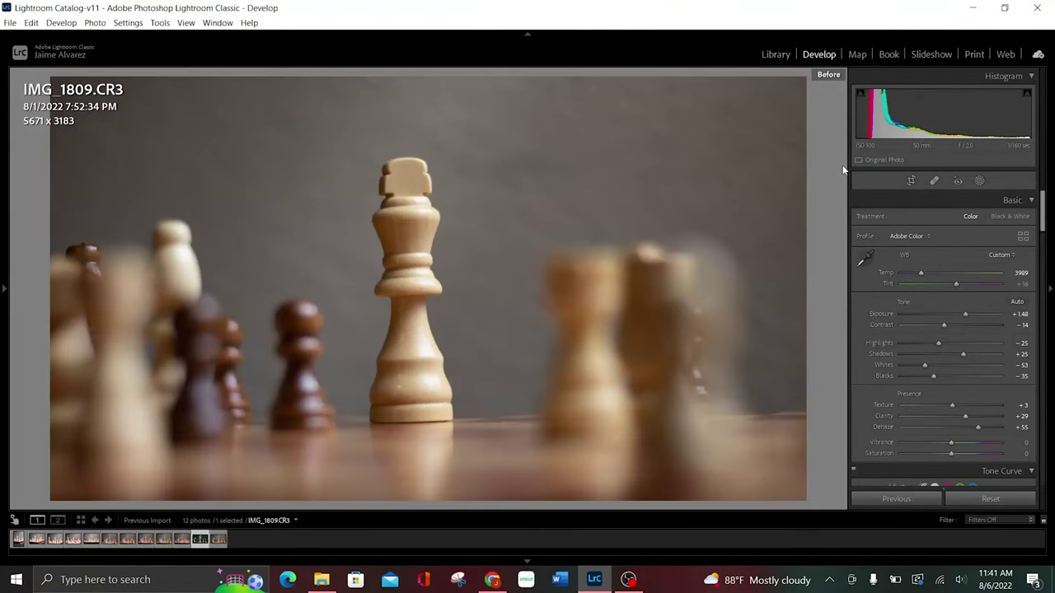
key(backslash)
key(backslash)
key(backslash)
key(backslash)
key(backslash)
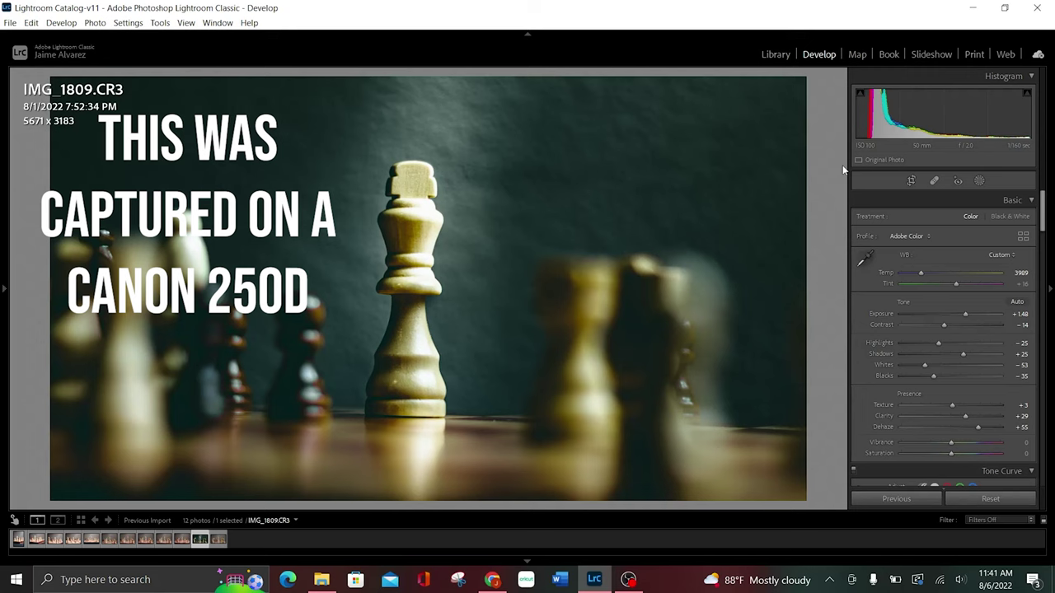
key(backslash)
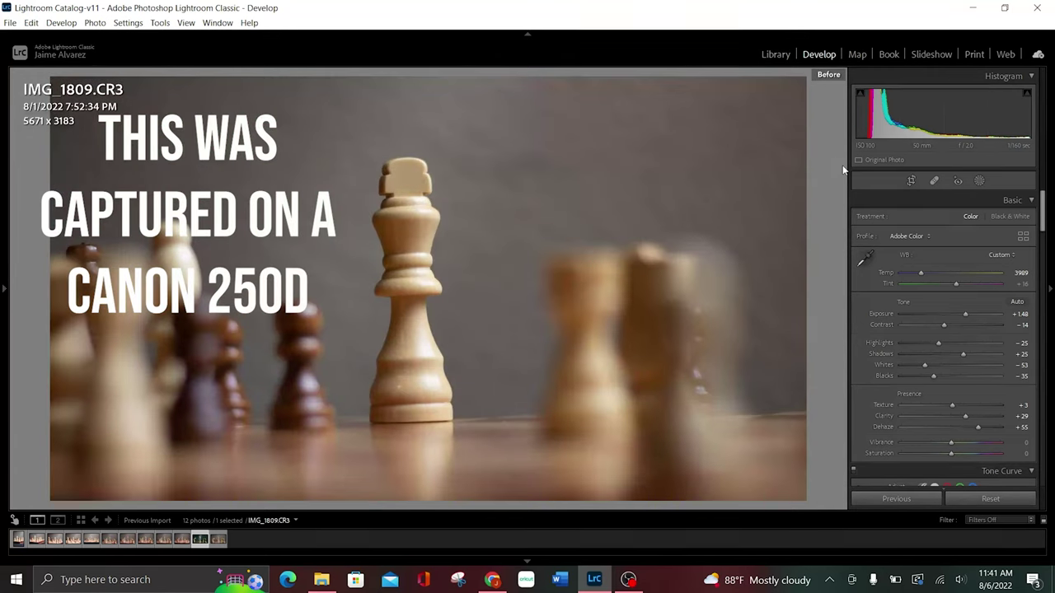
key(backslash)
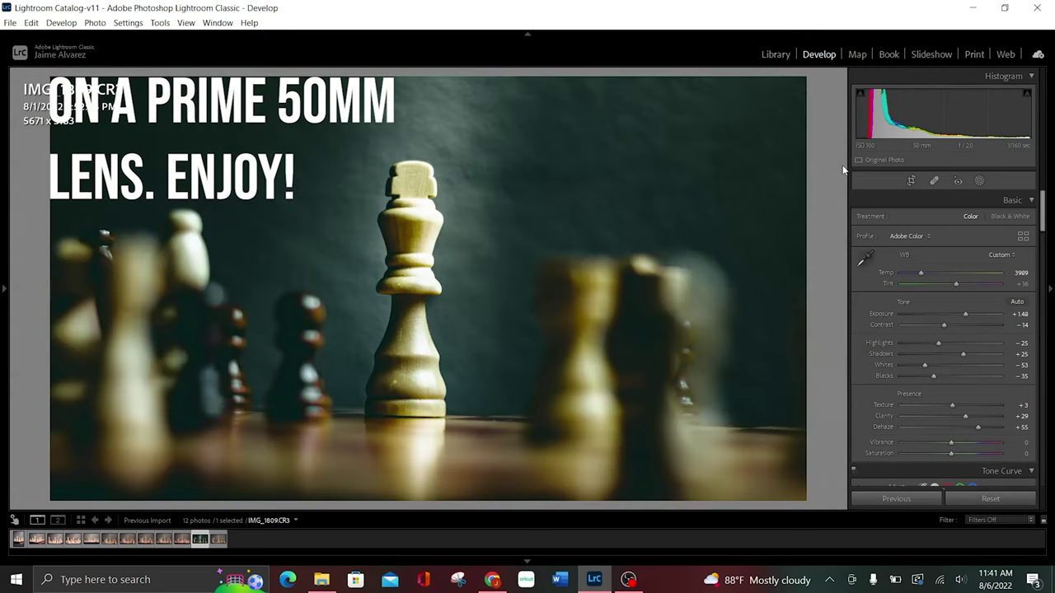
click(1008, 500)
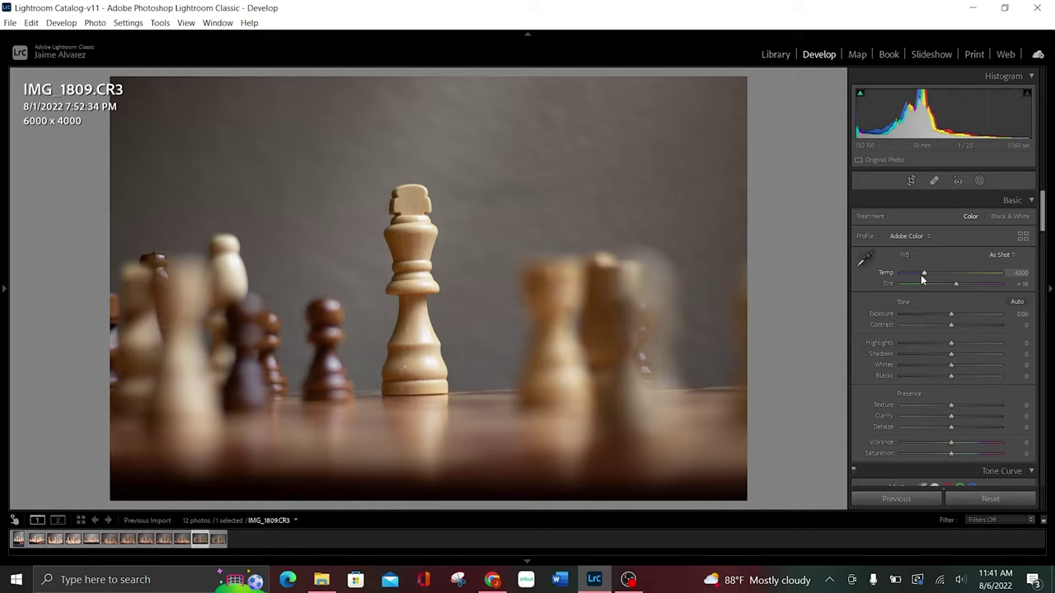
Try warmer and cooler white balance, settling on a Custom Temp of 3800
scroll(923, 276, down, 3)
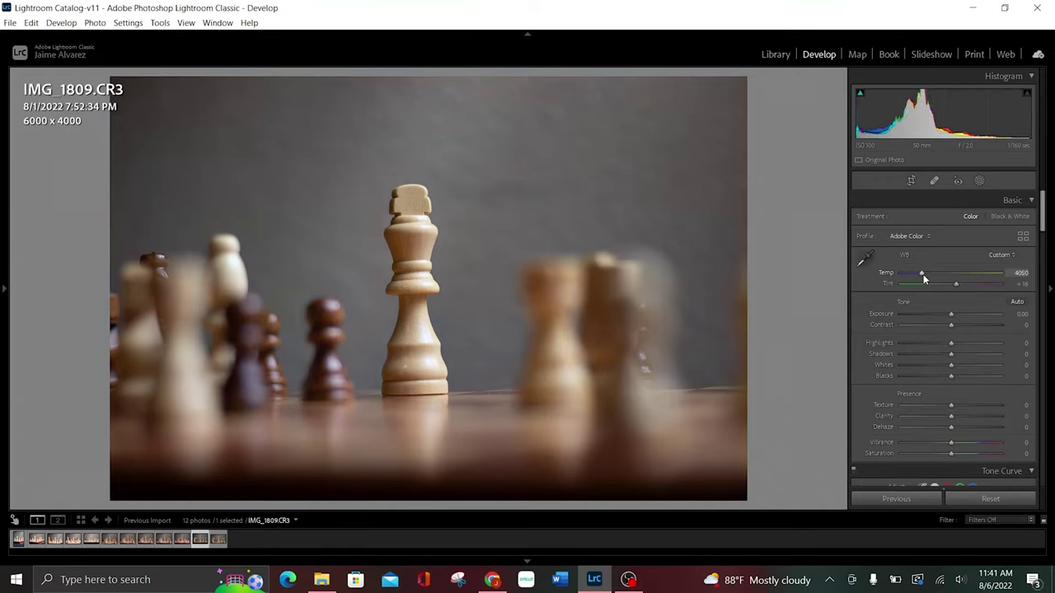
scroll(923, 279, up, 2)
scroll(923, 278, up, 2)
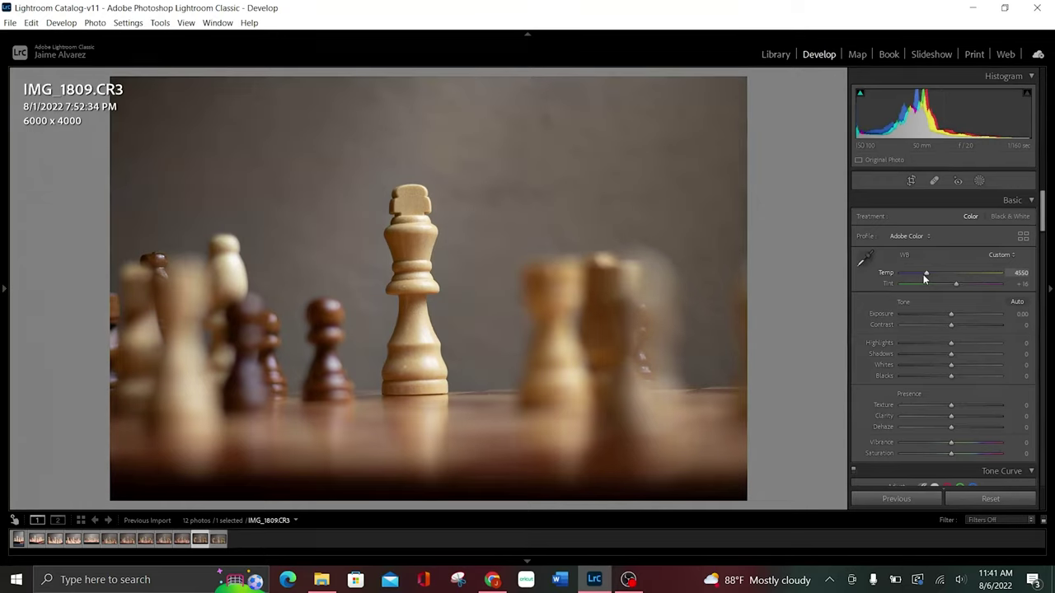
scroll(923, 278, up, 2)
scroll(923, 278, down, 2)
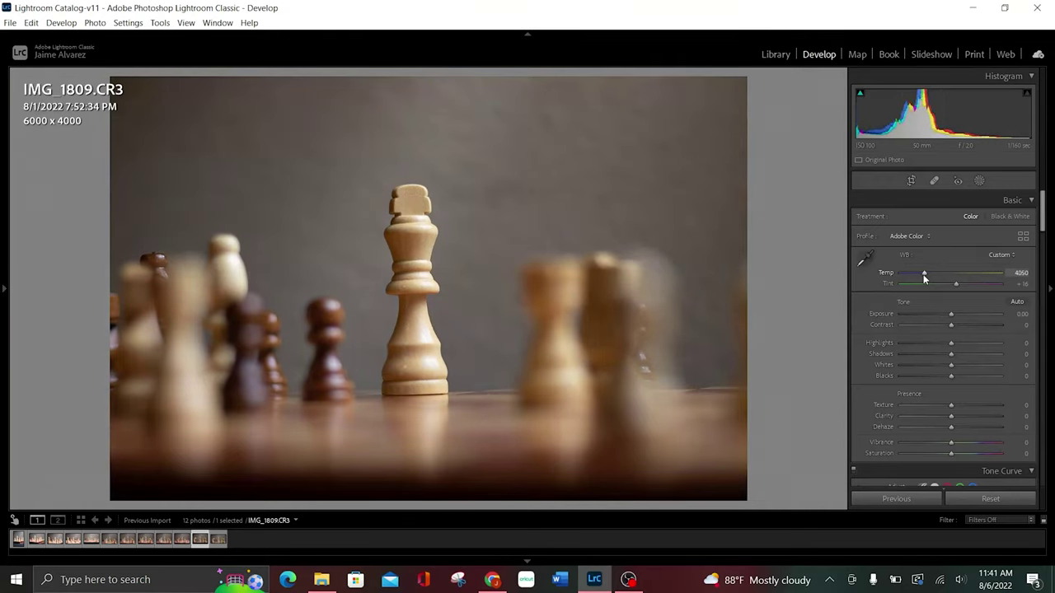
scroll(923, 278, down, 2)
scroll(923, 279, down, 2)
scroll(923, 279, up, 2)
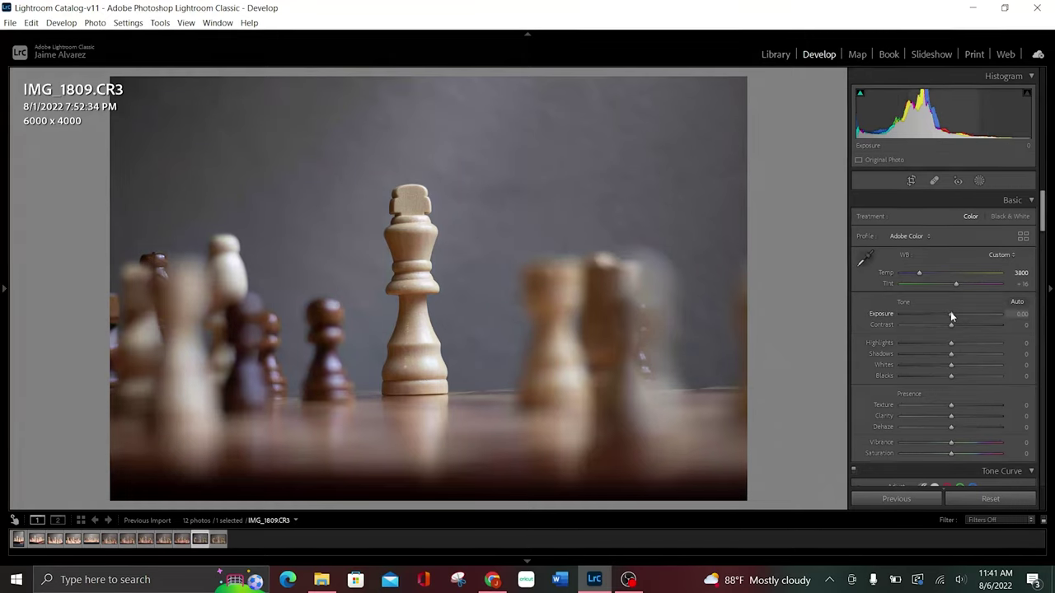
Set Exposure +1.50, Contrast -15 and Highlights -25
scroll(951, 316, up, 3)
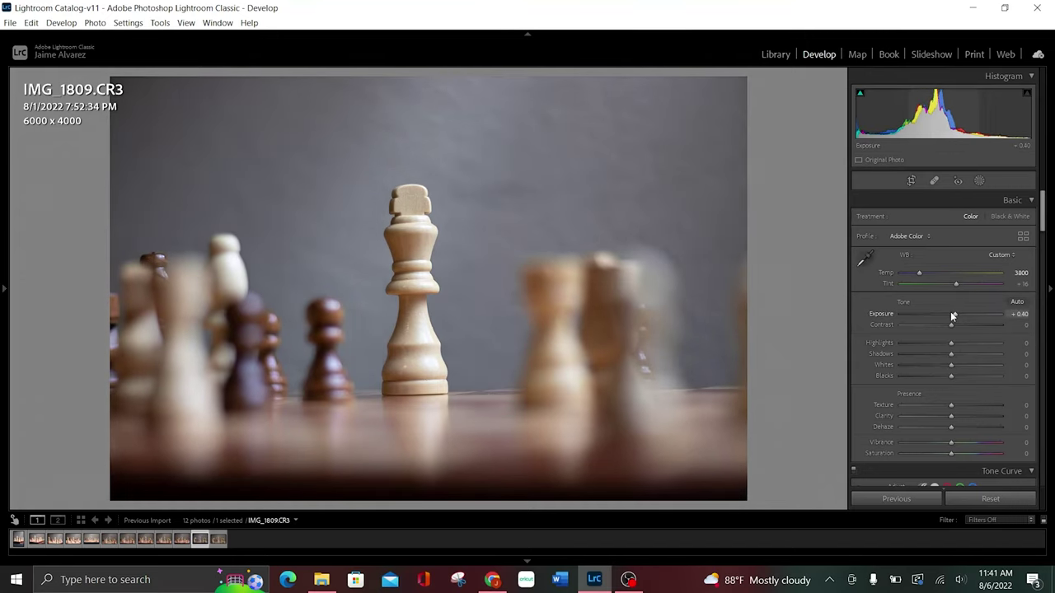
scroll(951, 316, up, 3)
scroll(951, 315, up, 3)
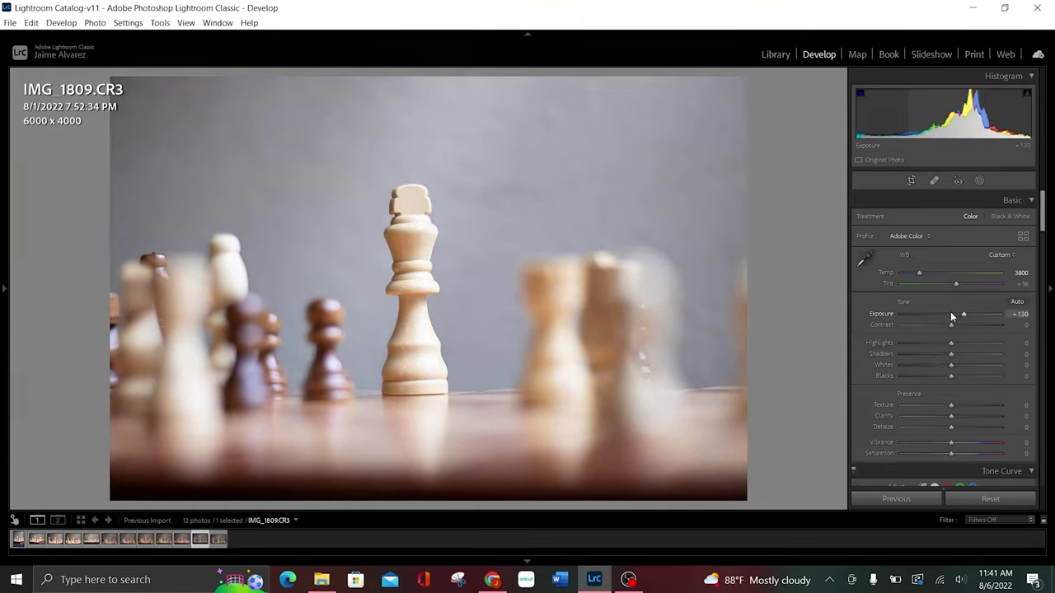
scroll(951, 315, up, 1)
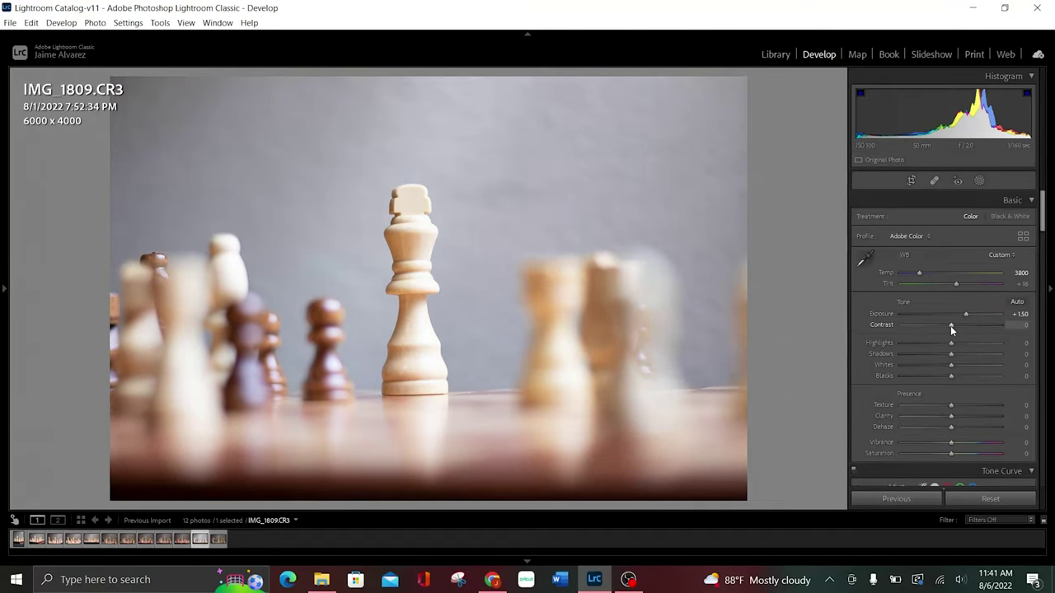
scroll(950, 325, down, 3)
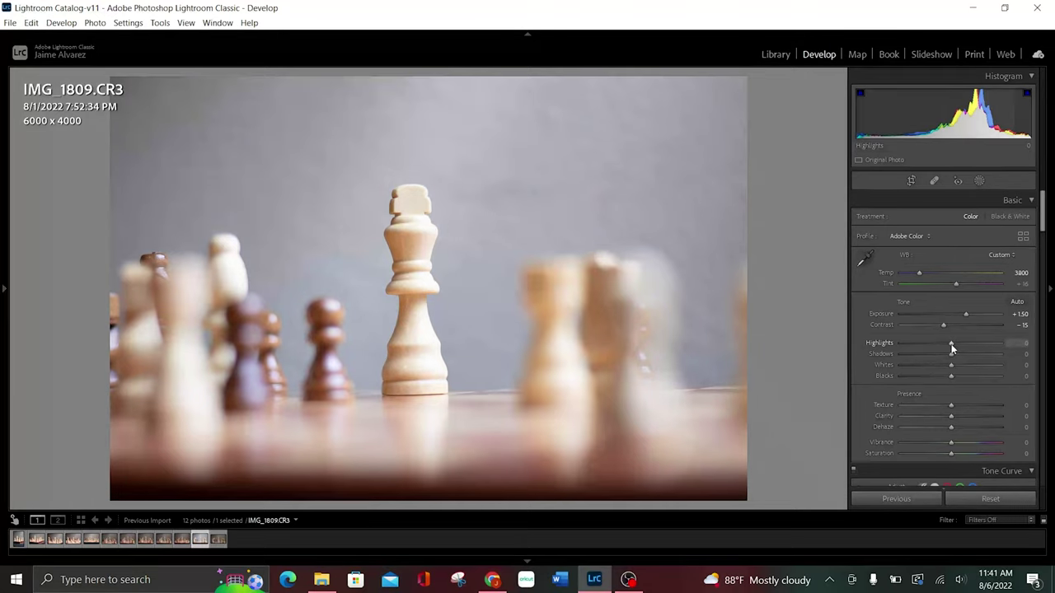
scroll(952, 349, down, 4)
scroll(952, 349, down, 4)
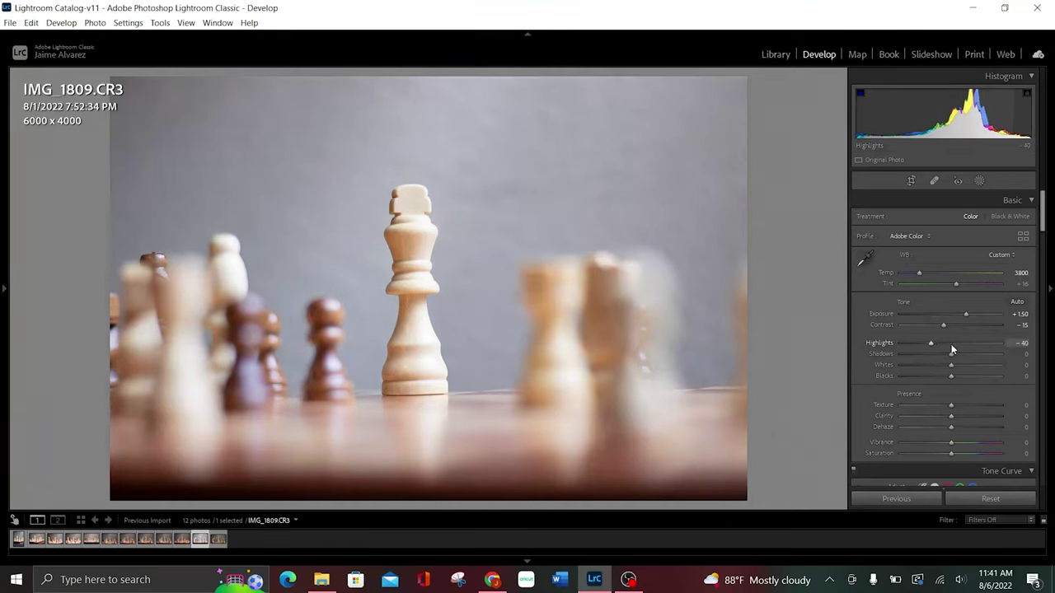
Set Shadows +25, Whites -45 and Blacks -35
scroll(952, 348, up, 3)
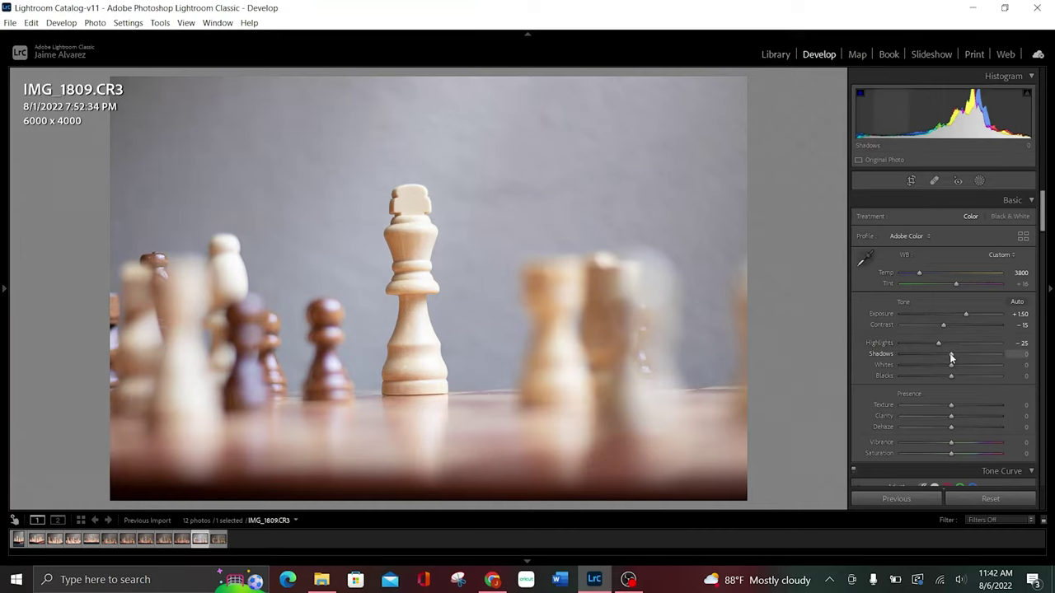
scroll(952, 357, up, 4)
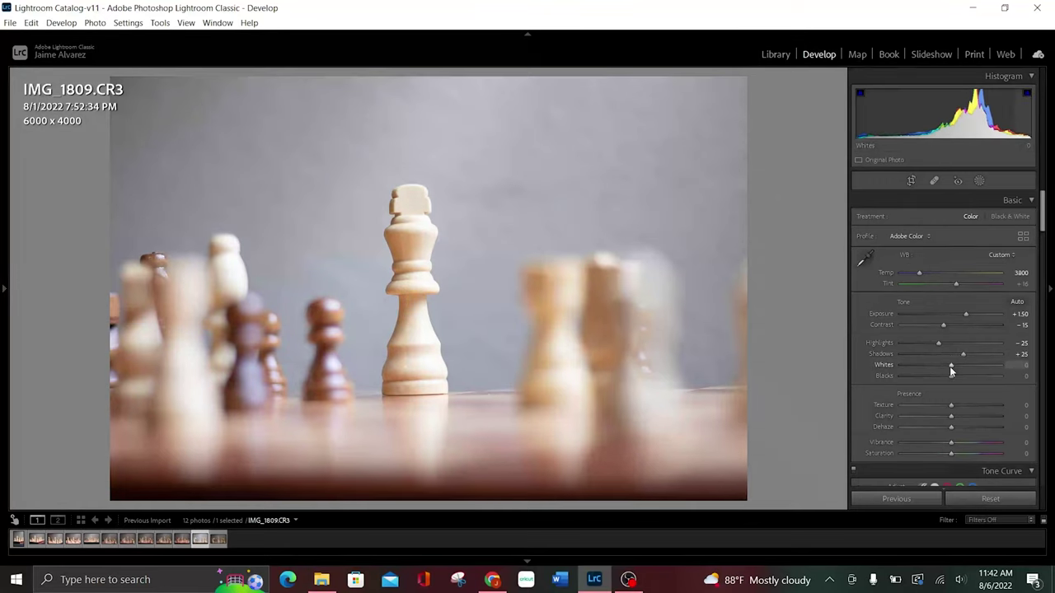
scroll(950, 369, down, 8)
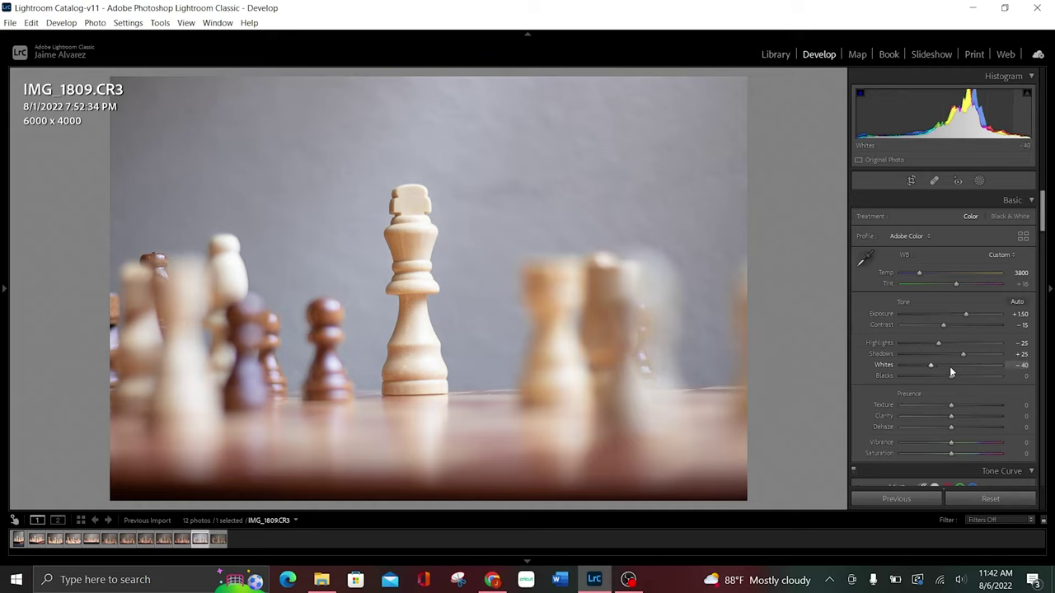
scroll(951, 372, down, 1)
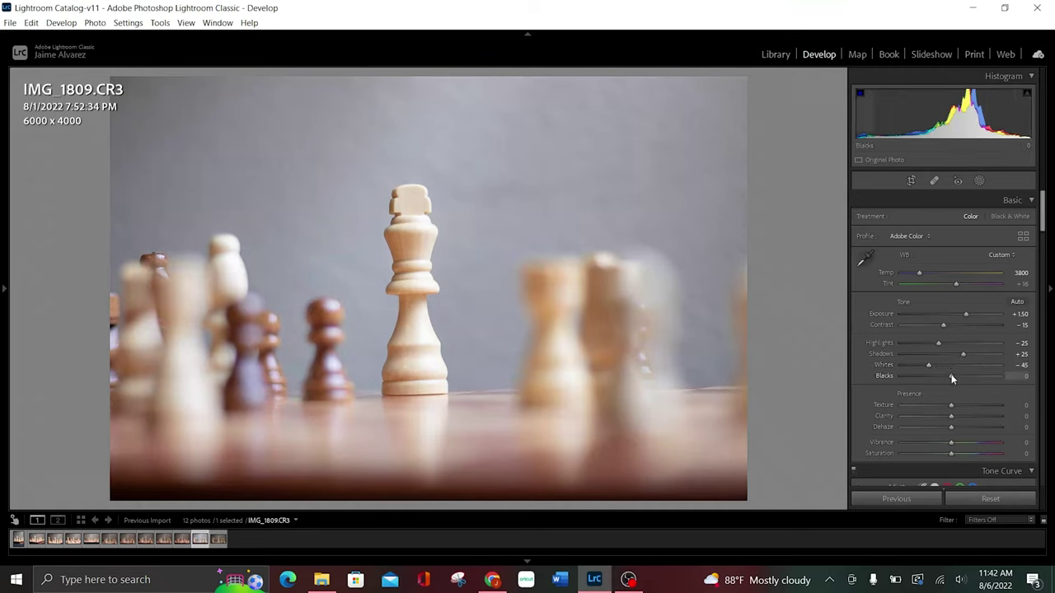
scroll(951, 378, down, 2)
scroll(951, 378, down, 2)
scroll(951, 378, down, 2)
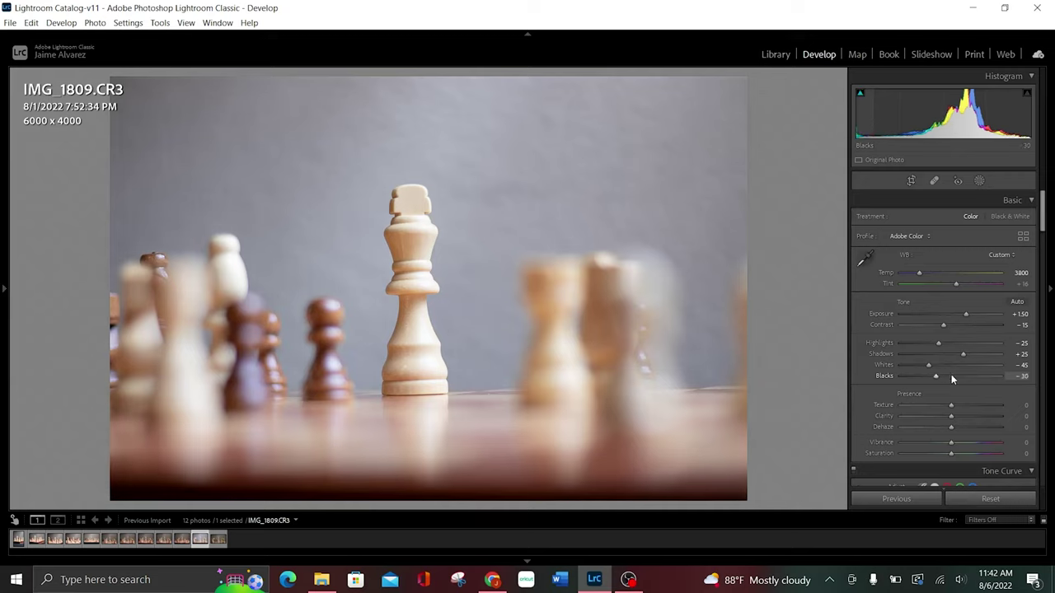
scroll(951, 377, down, 1)
drag(1045, 229, 1045, 255)
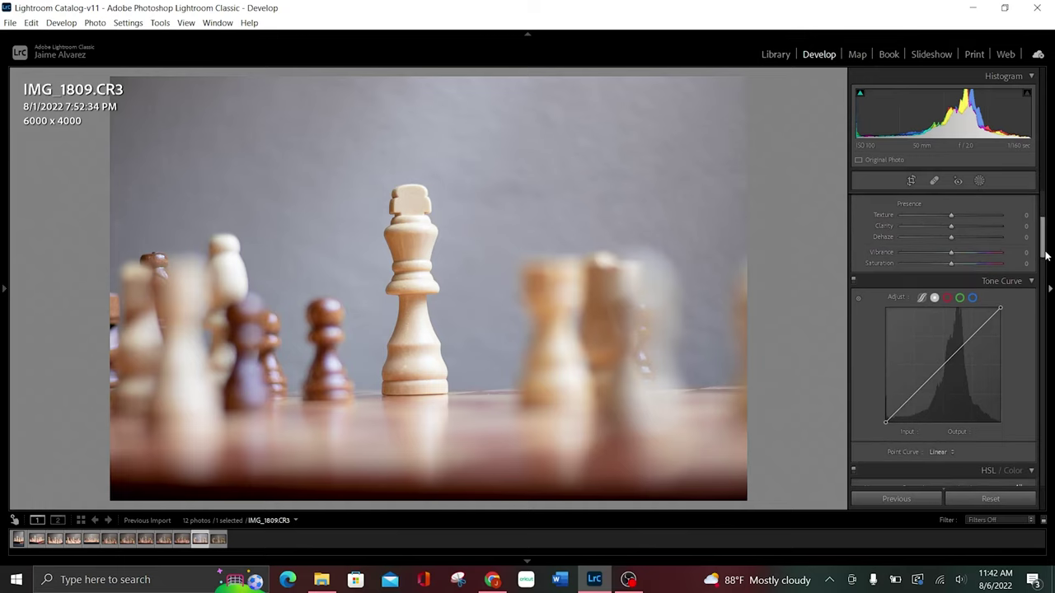
Bow the point tone curve downward, with a point at 207 → 151, and adjust the black and white endpoints
click(972, 337)
drag(973, 339, 972, 341)
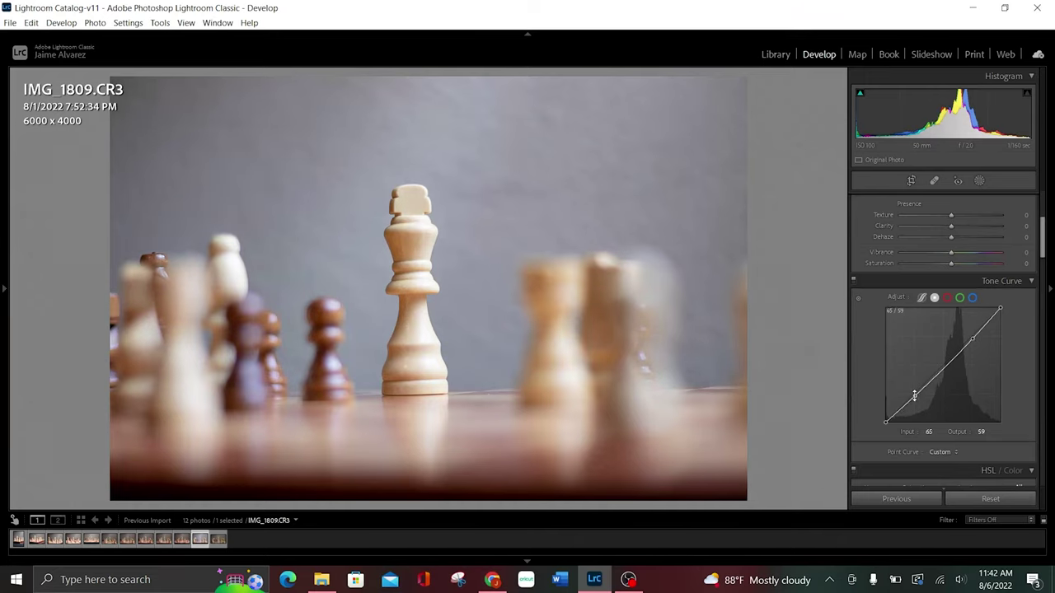
click(914, 396)
mouse_move(887, 423)
mouse_down()
mouse_move(870, 407)
mouse_move(923, 408)
mouse_up()
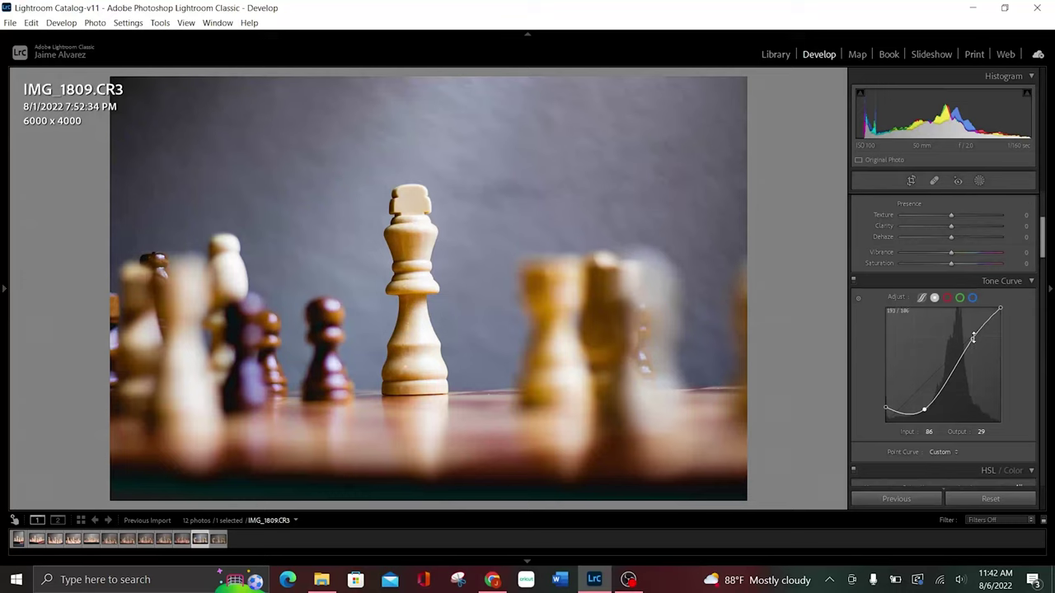
drag(973, 339, 984, 351)
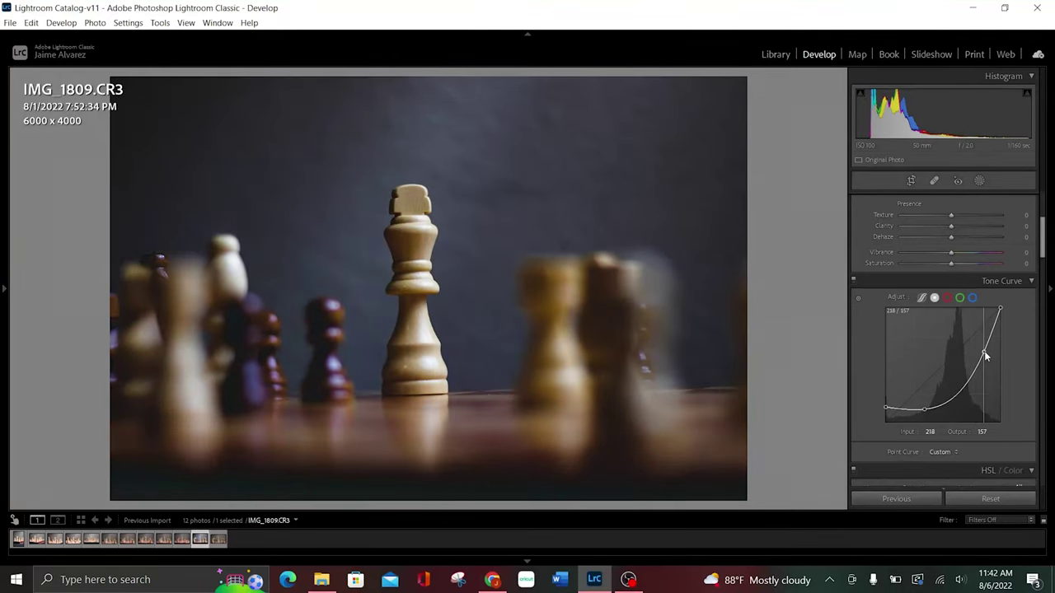
drag(984, 351, 979, 354)
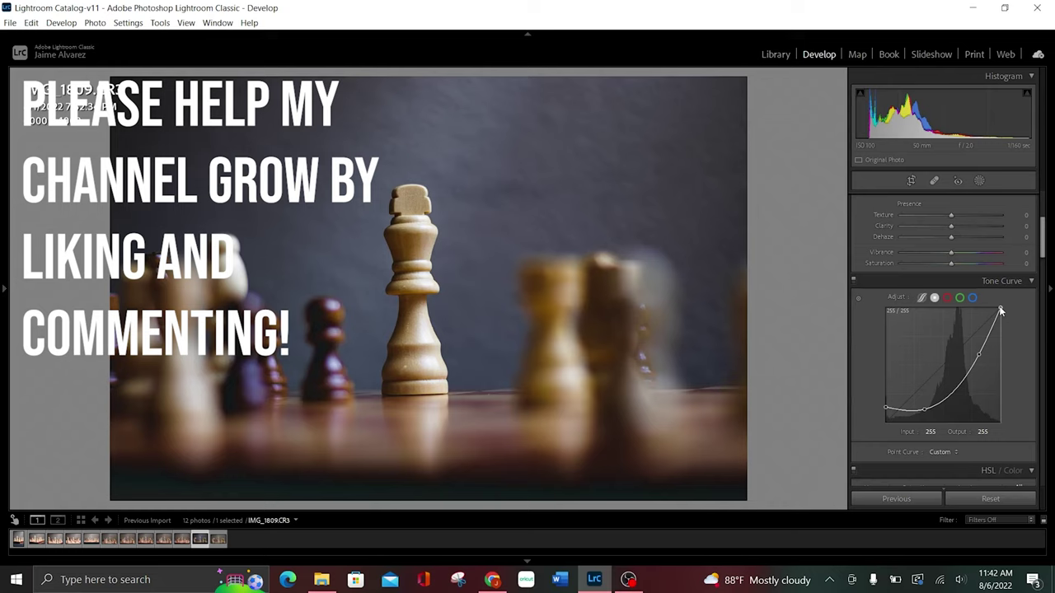
drag(1000, 310, 998, 309)
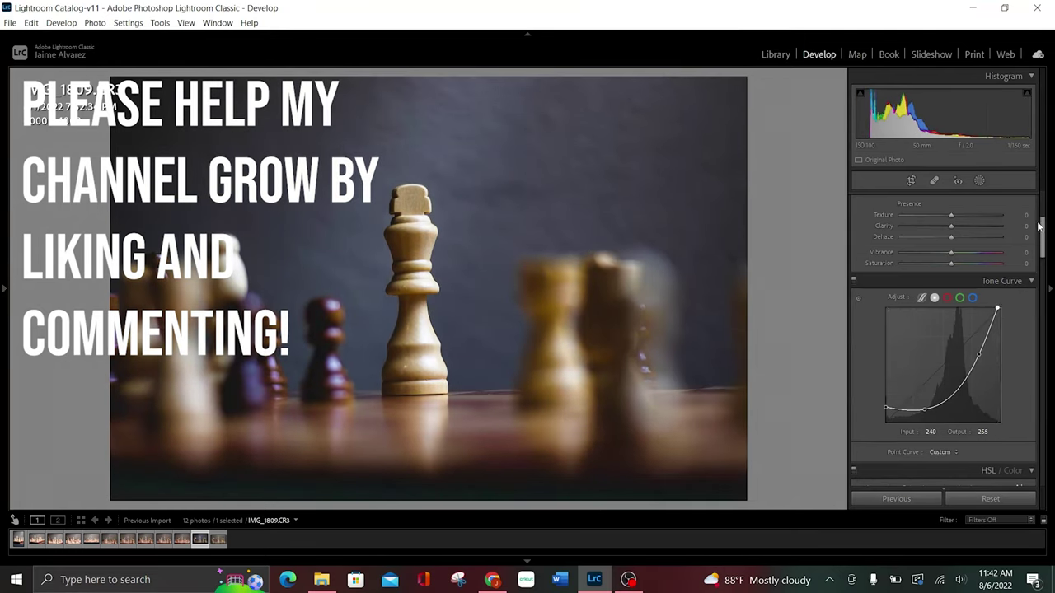
drag(1040, 226, 1041, 455)
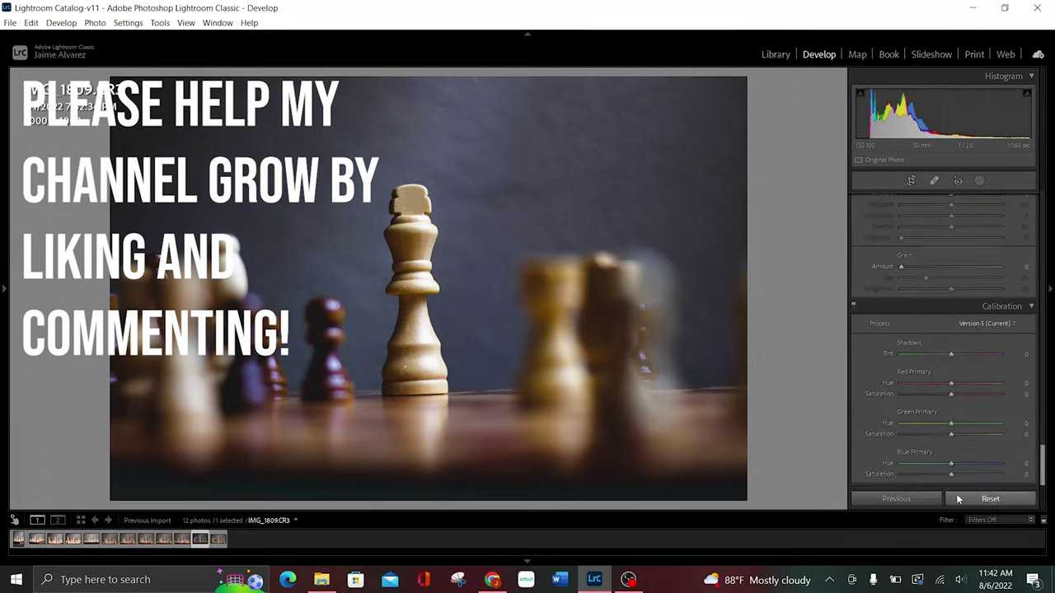
Set Blue Primary Hue and Saturation both to -10
text(-100)
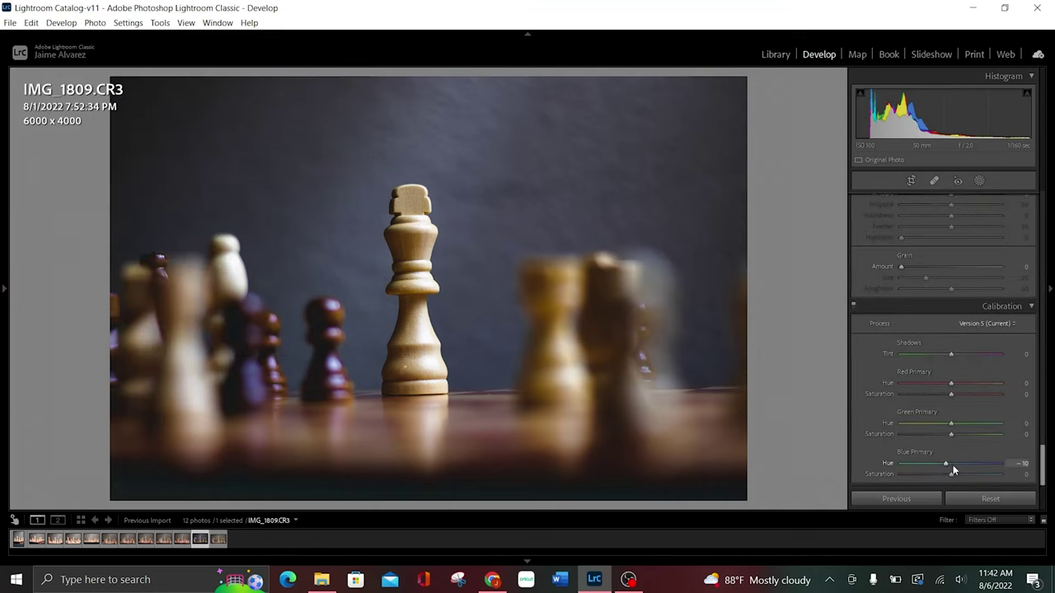
key(Return)
double_click(953, 465)
text(-10)
key(Return)
text(-10)
key(Return)
Set Green Primary Hue +10, Saturation -25 and Red Primary Hue +12, Saturation +10
key(Up)
key(Down)
key(Down)
key(Down)
key(Down)
key(Down)
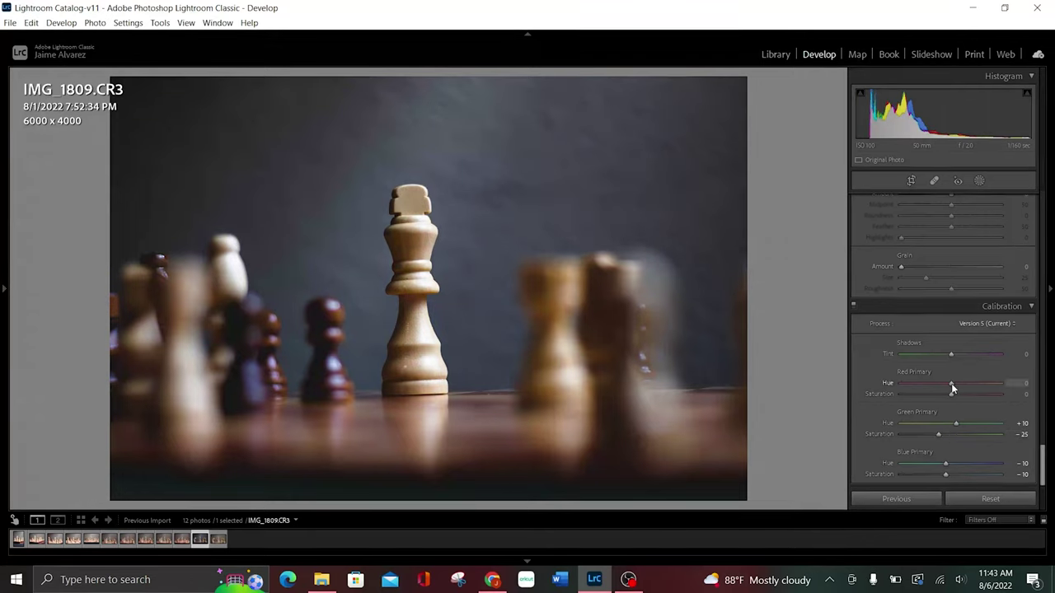
key(Down)
key(Down)
key(Down)
key(Up)
key(Up)
key(Up)
key(Up)
key(Up)
key(Up)
key(Up)
key(Up)
key(Up)
Turn on Constrain Crop in the Transform panel
scroll(947, 388, up, 1)
scroll(947, 389, up, 2)
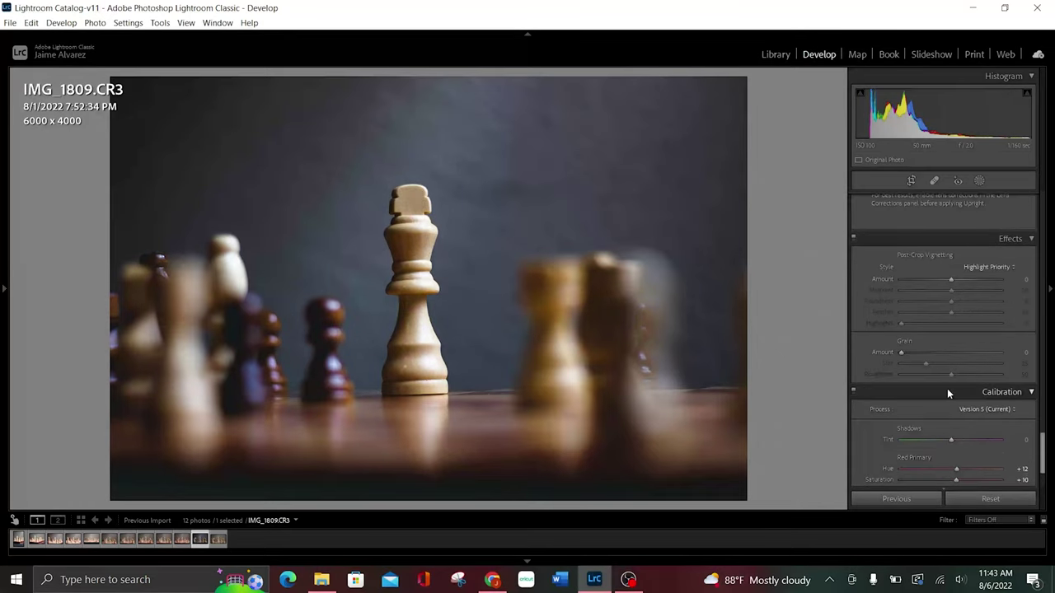
scroll(947, 388, up, 2)
scroll(958, 327, up, 1)
scroll(958, 327, up, 2)
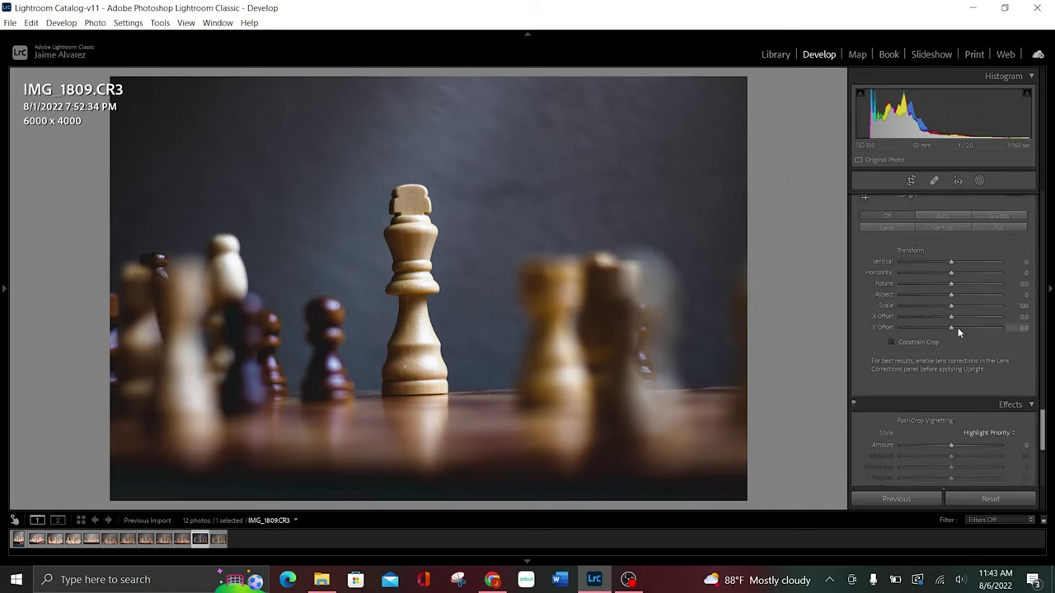
scroll(958, 327, up, 2)
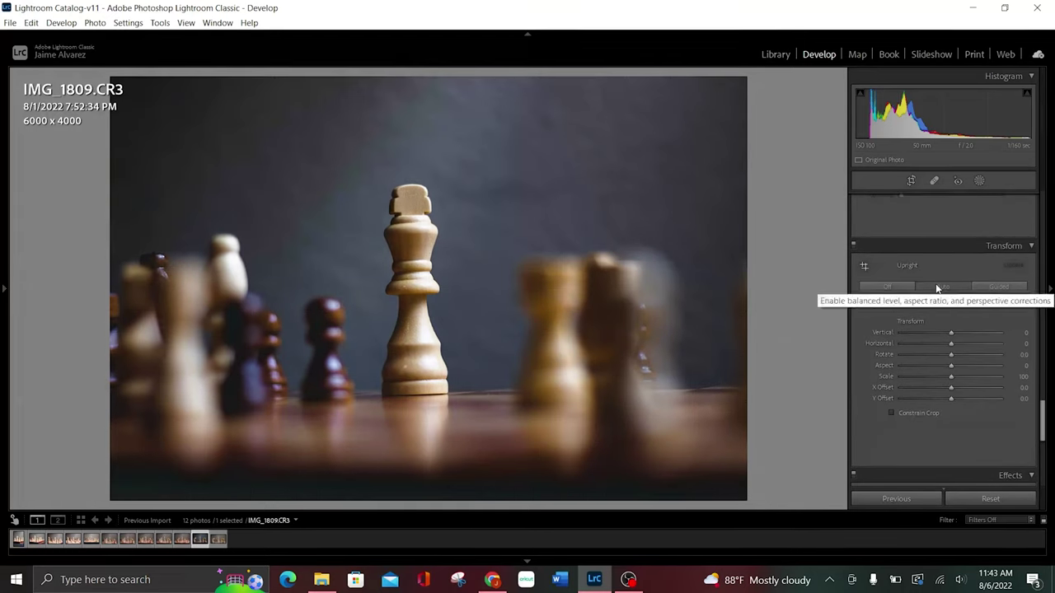
click(890, 414)
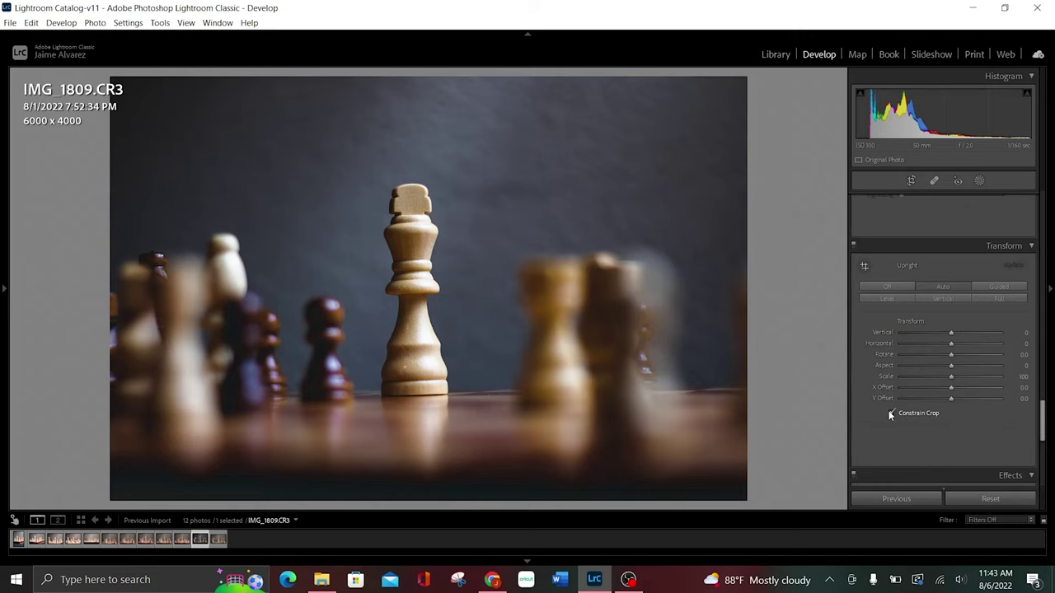
Enable Remove Chromatic Aberration and Profile Corrections with the Canon EF 50mm f/1.8 STM profile
scroll(964, 412, up, 3)
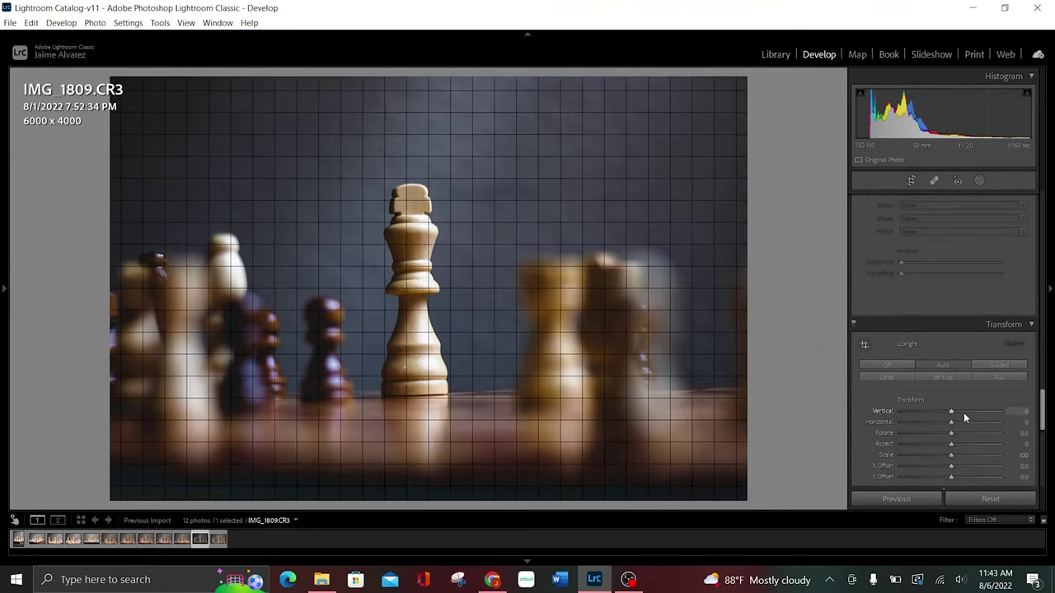
scroll(963, 412, up, 3)
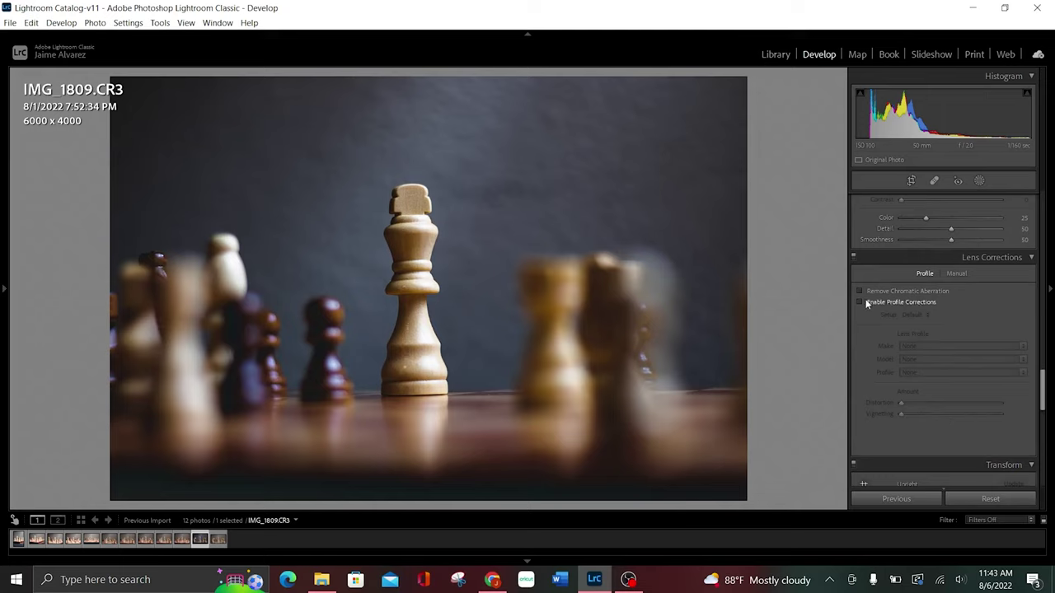
click(859, 292)
click(860, 304)
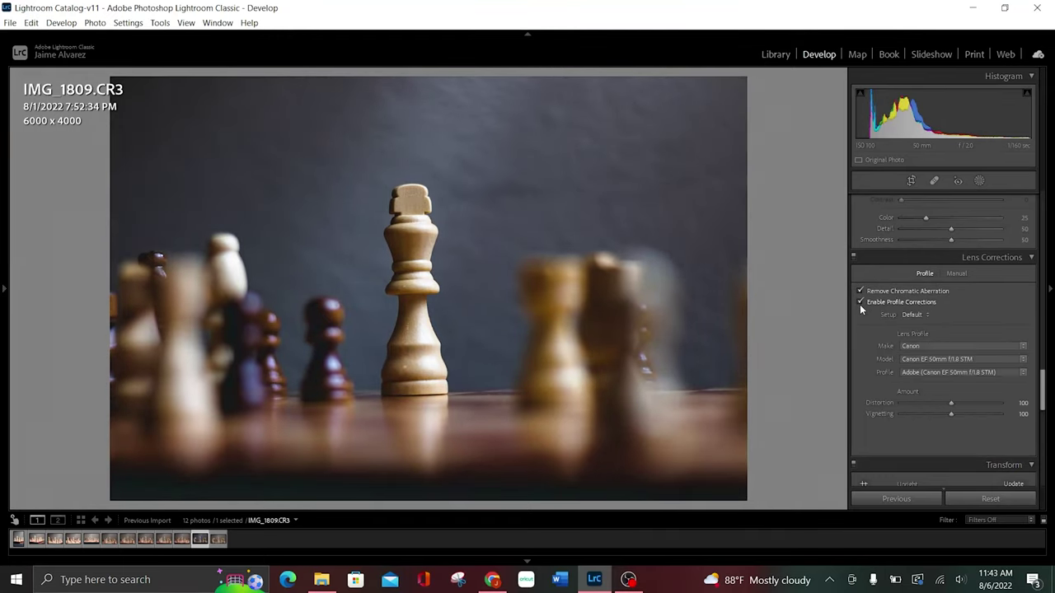
Set Detail Sharpening Amount to 0 and Noise Reduction Color to 0
scroll(1004, 269, up, 5)
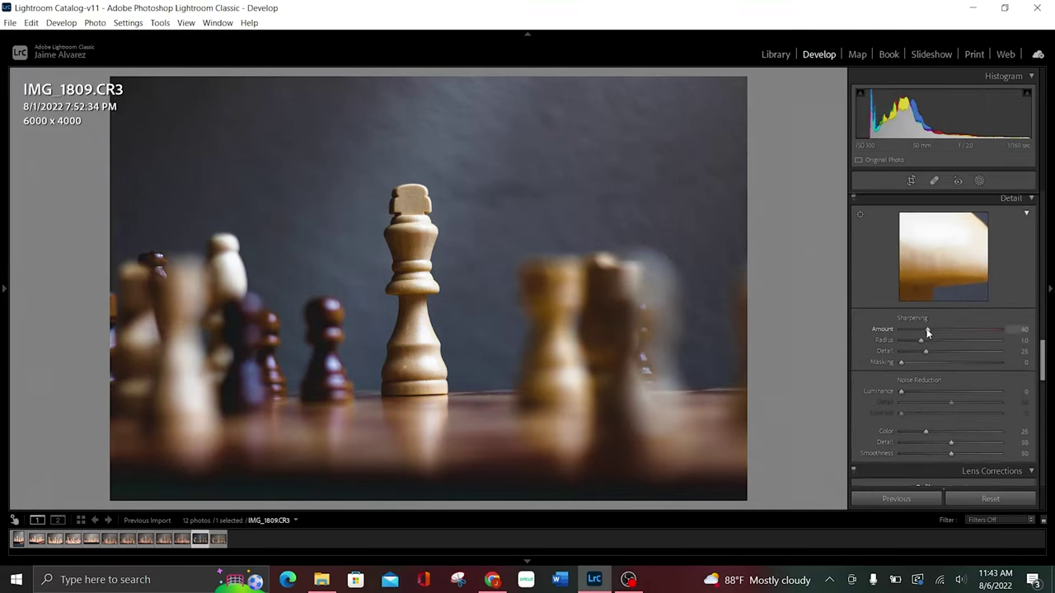
drag(927, 330, 870, 331)
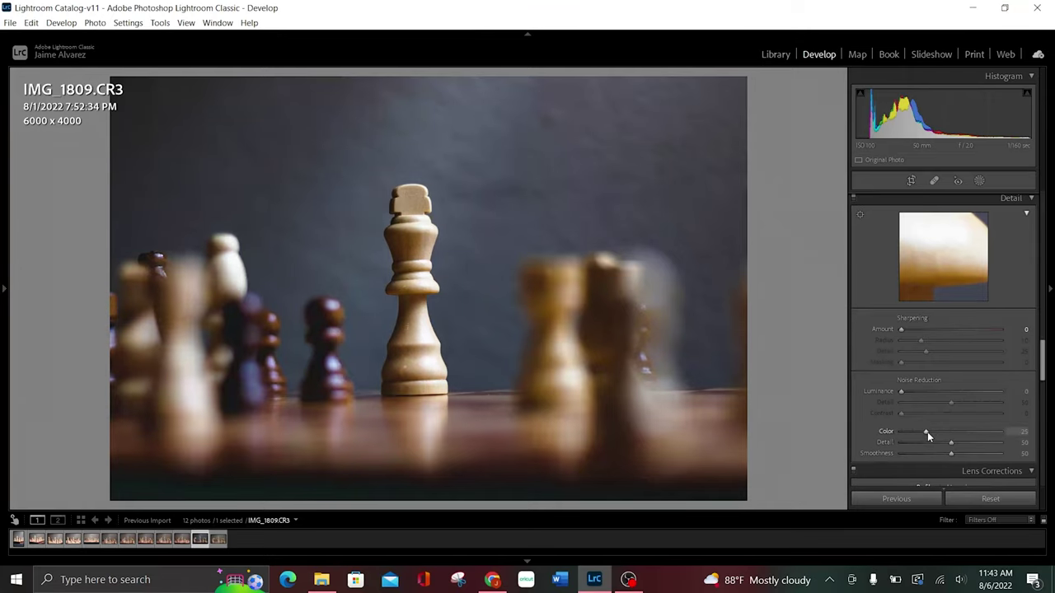
drag(927, 432, 876, 435)
Tint the Color Grading shadows teal at Hue 179, Saturation 9
scroll(1026, 326, up, 5)
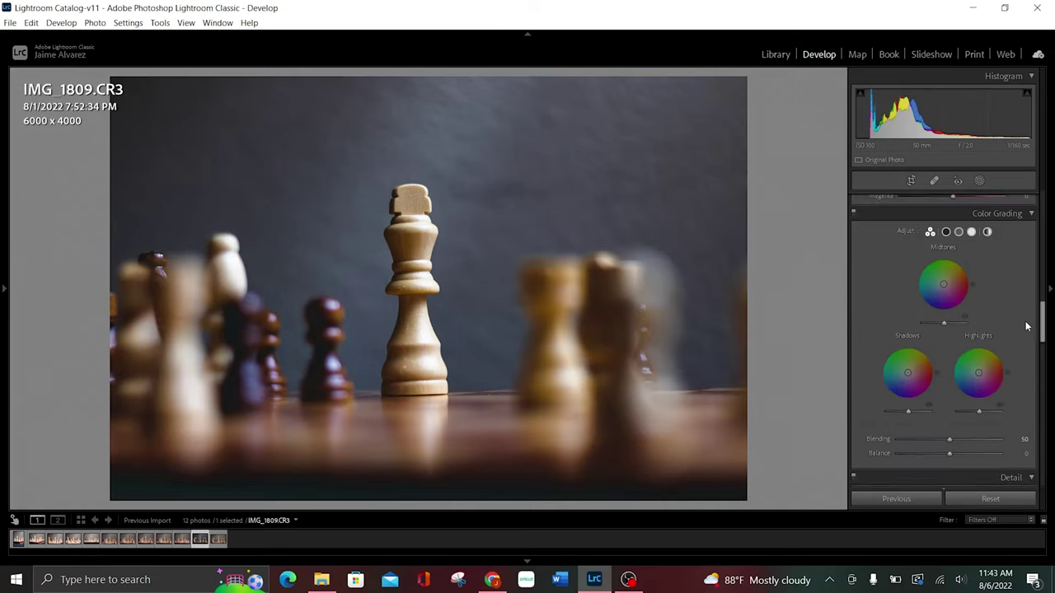
click(945, 234)
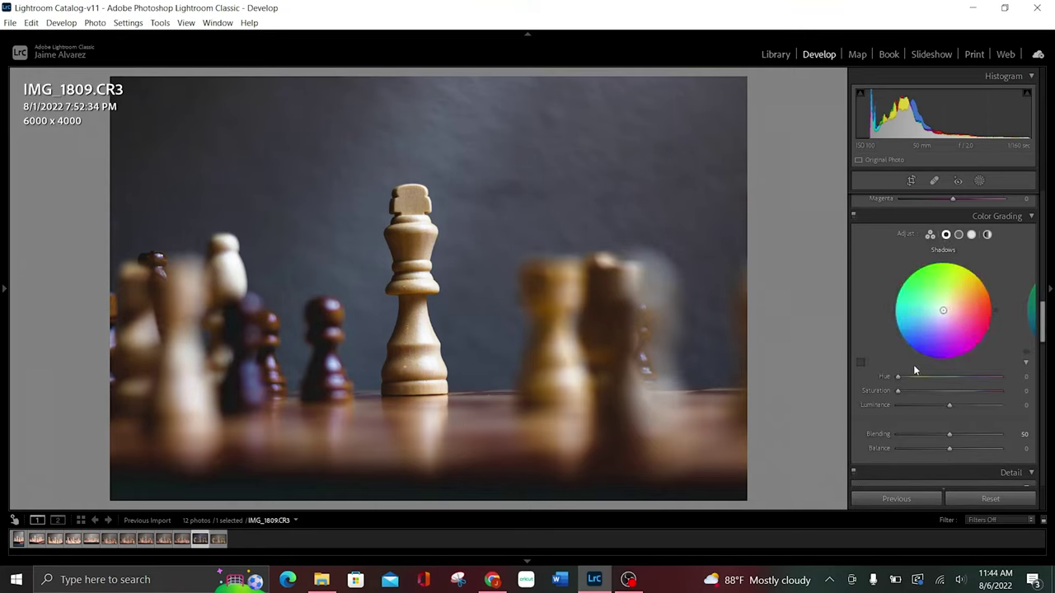
drag(897, 392, 1040, 375)
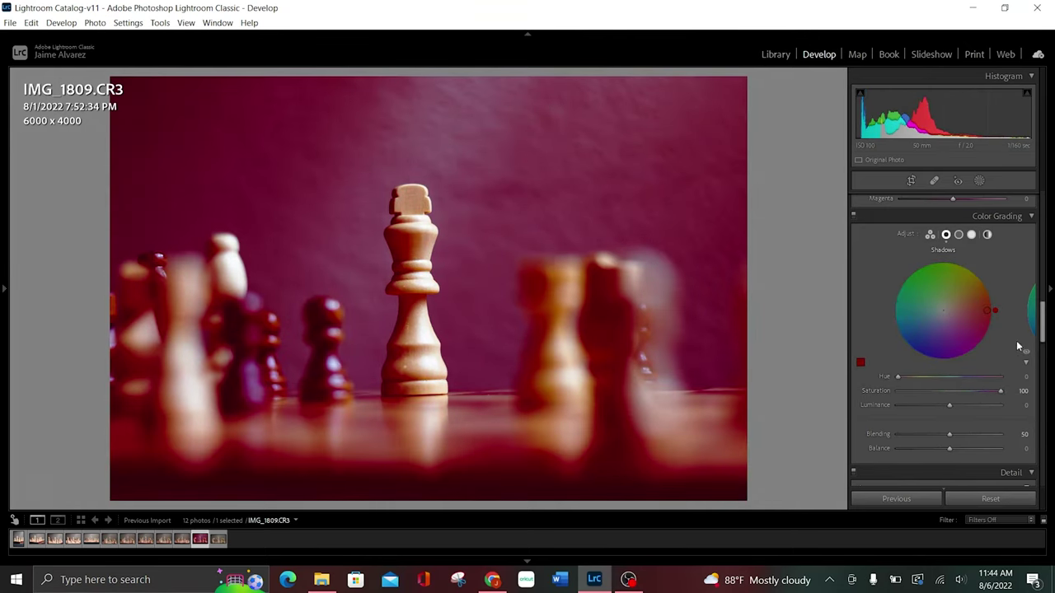
drag(898, 379, 952, 379)
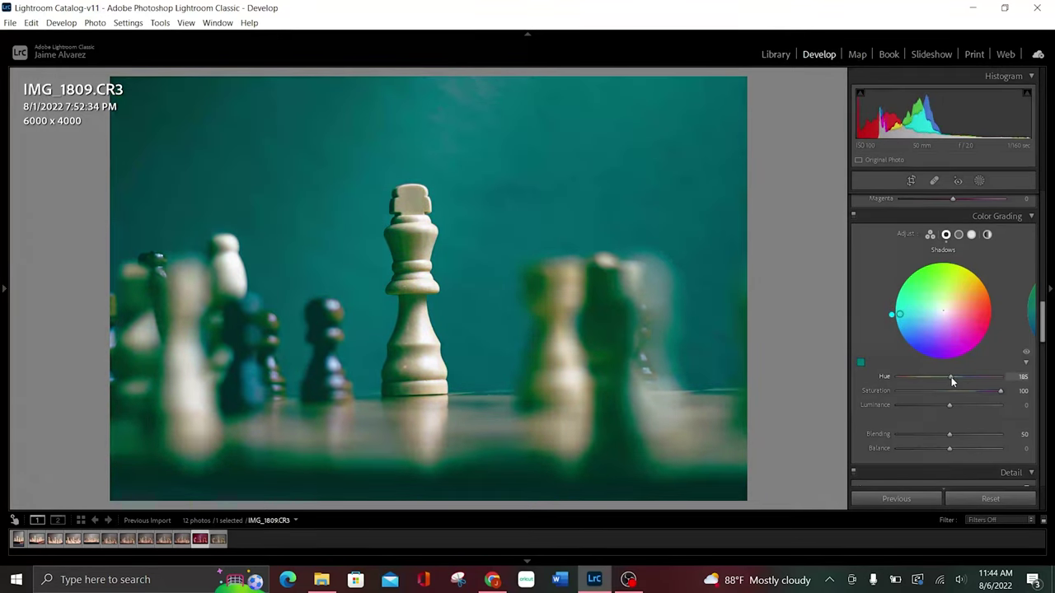
mouse_move(951, 377)
mouse_down()
mouse_move(934, 402)
mouse_move(911, 404)
mouse_up()
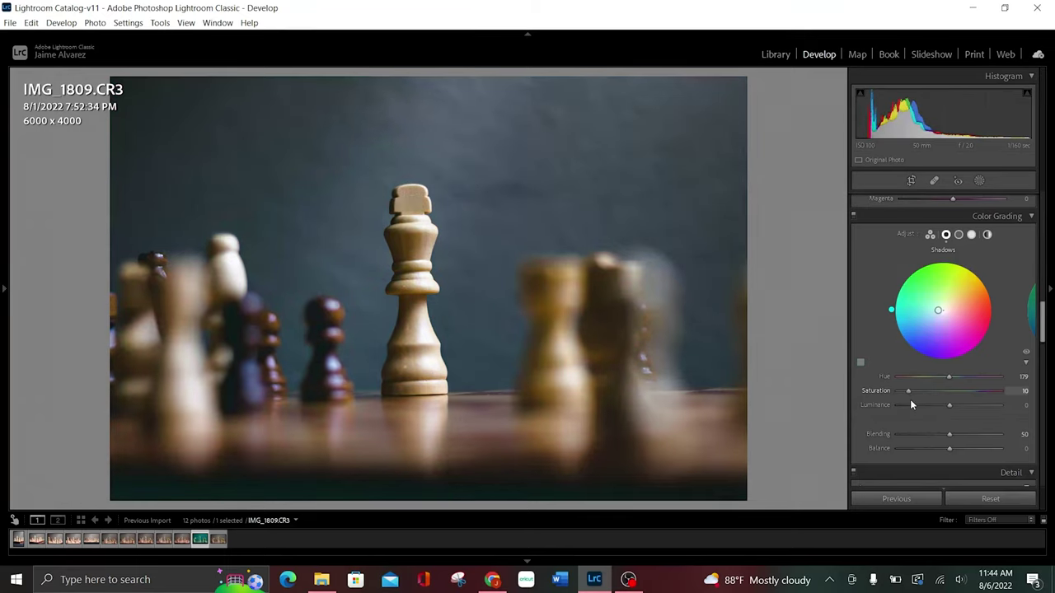
drag(911, 402, 909, 402)
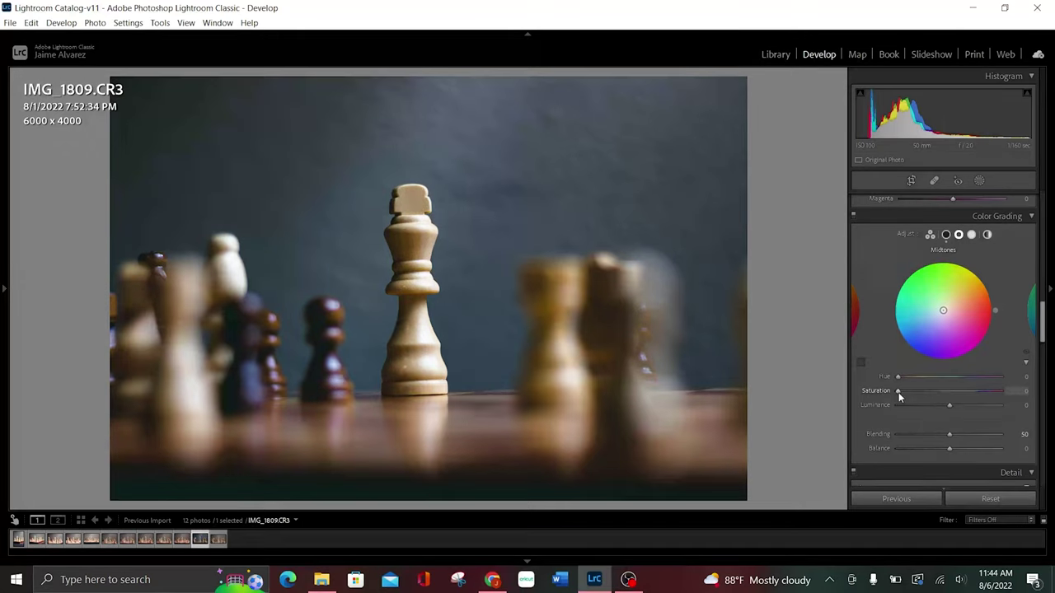
Set Color Grading Midtones to Hue 135 and Highlights to Hue 141, both Saturation 6
drag(898, 391, 1000, 391)
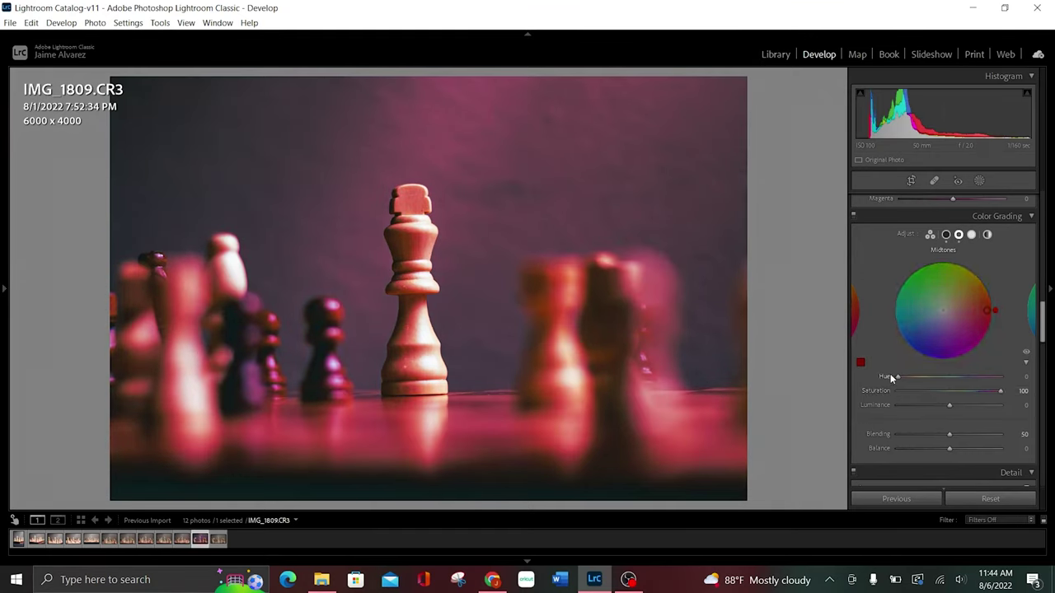
mouse_move(899, 378)
mouse_down()
mouse_move(956, 389)
mouse_move(910, 407)
mouse_move(903, 393)
mouse_up()
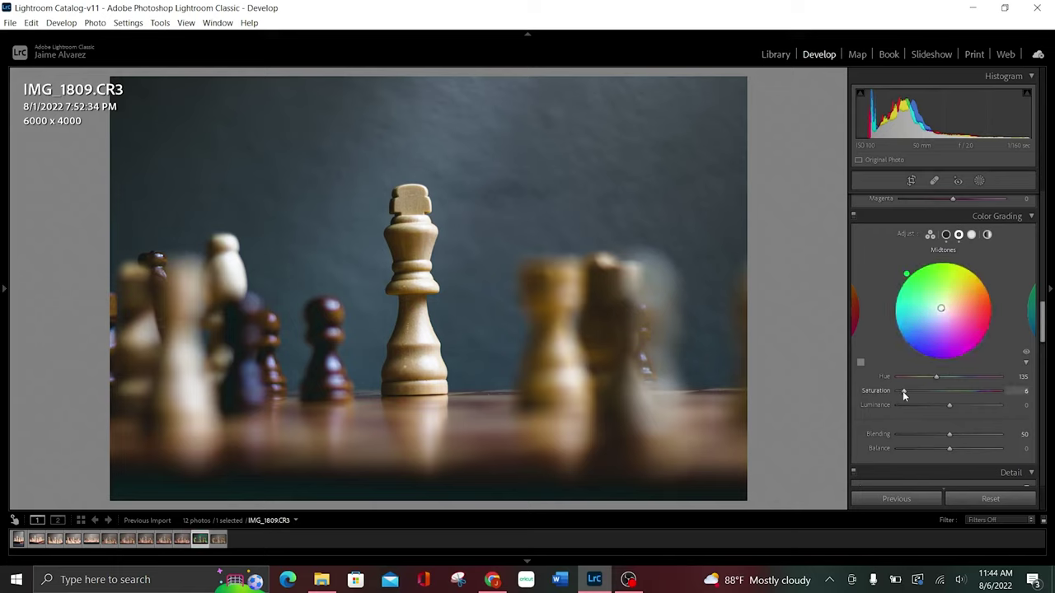
click(970, 235)
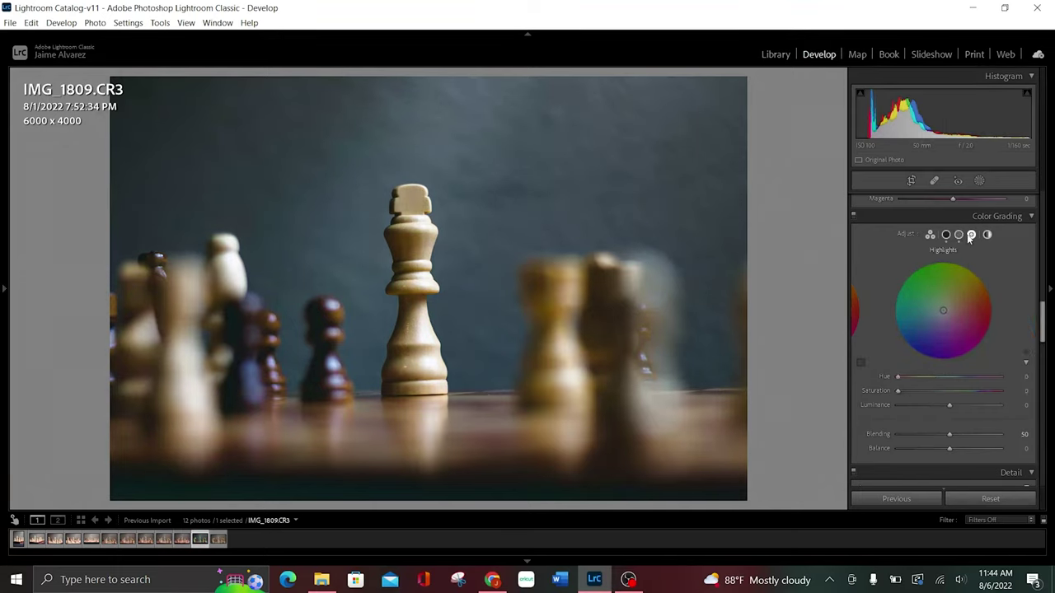
drag(898, 391, 1007, 383)
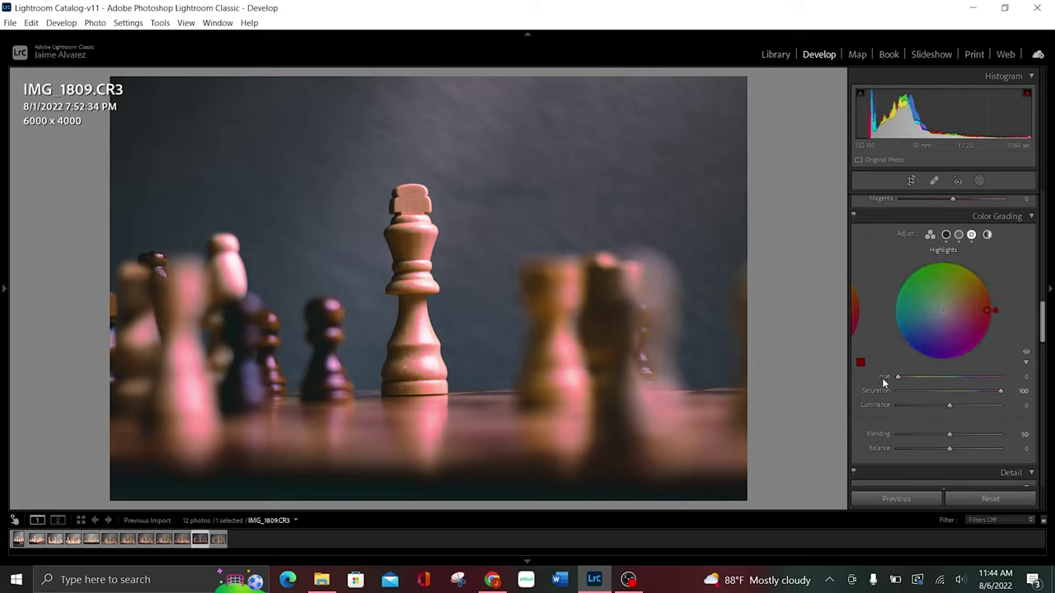
mouse_move(897, 377)
mouse_down()
mouse_move(958, 382)
mouse_move(929, 387)
mouse_move(938, 388)
mouse_up()
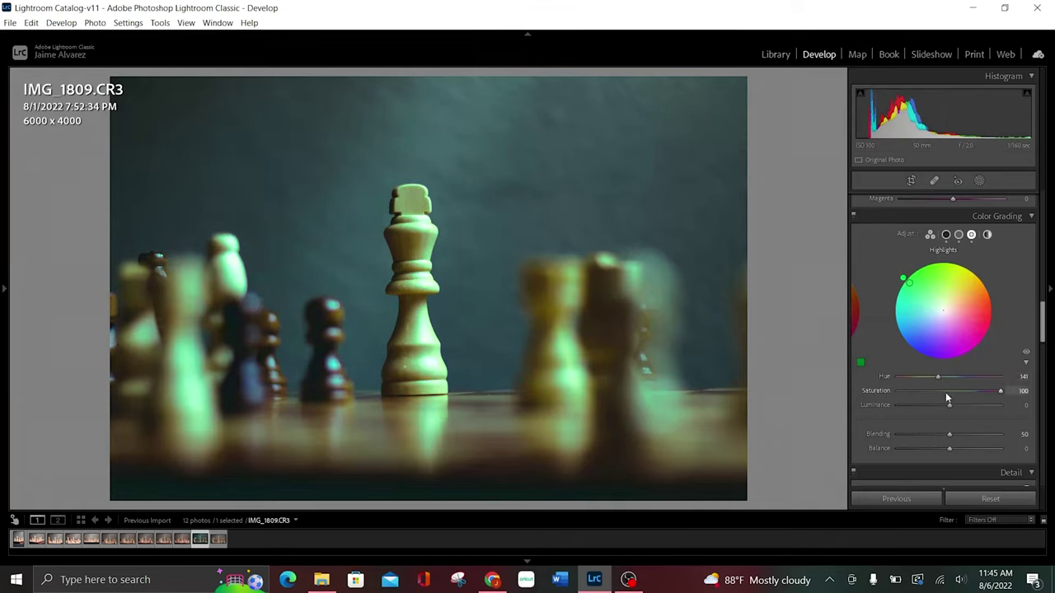
drag(1001, 393, 904, 410)
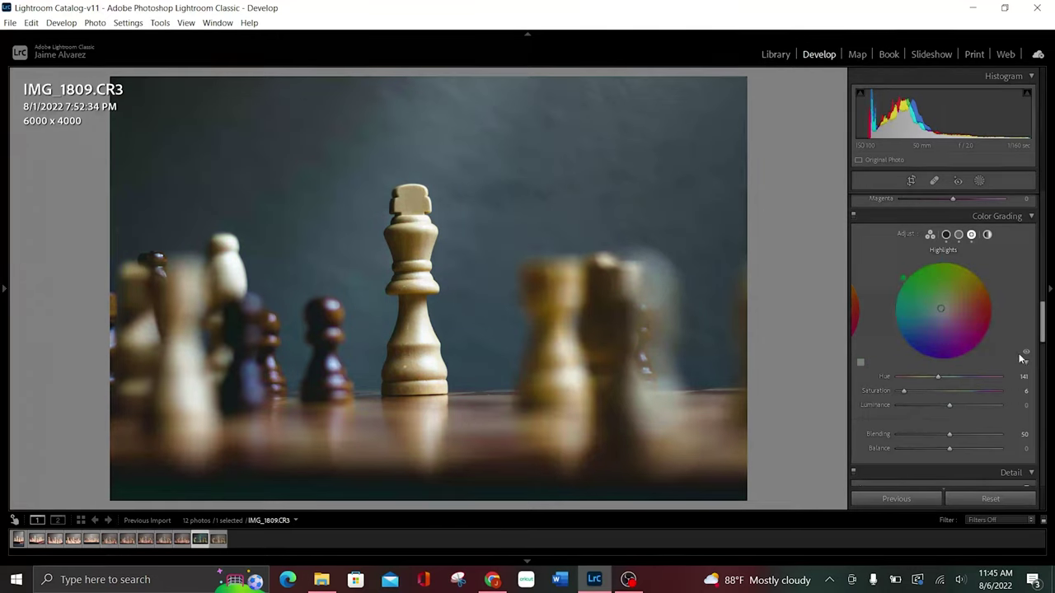
drag(1044, 343, 1038, 303)
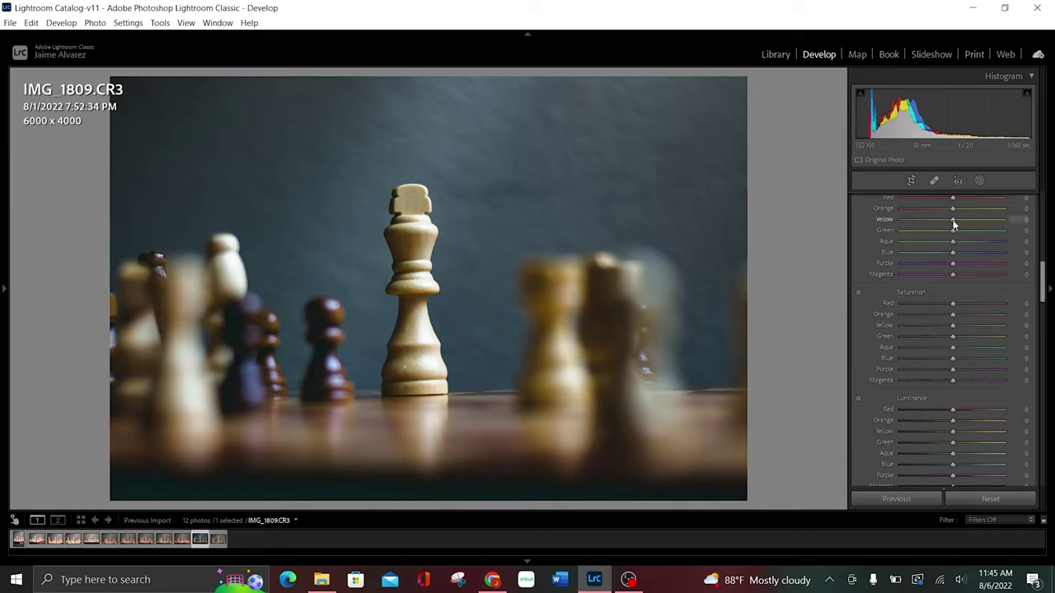
Set the HSL hues: Yellow +24, Green raised, Aqua and Blue -10
mouse_move(961, 220)
mouse_down()
mouse_move(1027, 231)
mouse_move(965, 240)
mouse_up()
drag(994, 231, 937, 233)
drag(991, 245, 992, 245)
scroll(954, 240, down, 5)
scroll(955, 255, down, 5)
Set HSL Saturation: Yellow -40, Green +100, Aqua +35, Blue -35, Purple and Magenta -100
key(shift+Down)
key(shift+Down)
key(shift+Down)
key(shift+Down)
key(shift+Down)
key(shift+Down)
key(shift+Down)
key(shift+Down)
key(shift+Down)
key(shift+Down)
key(shift+Up)
key(shift+Up)
key(shift+Up)
key(shift+Up)
key(shift+Up)
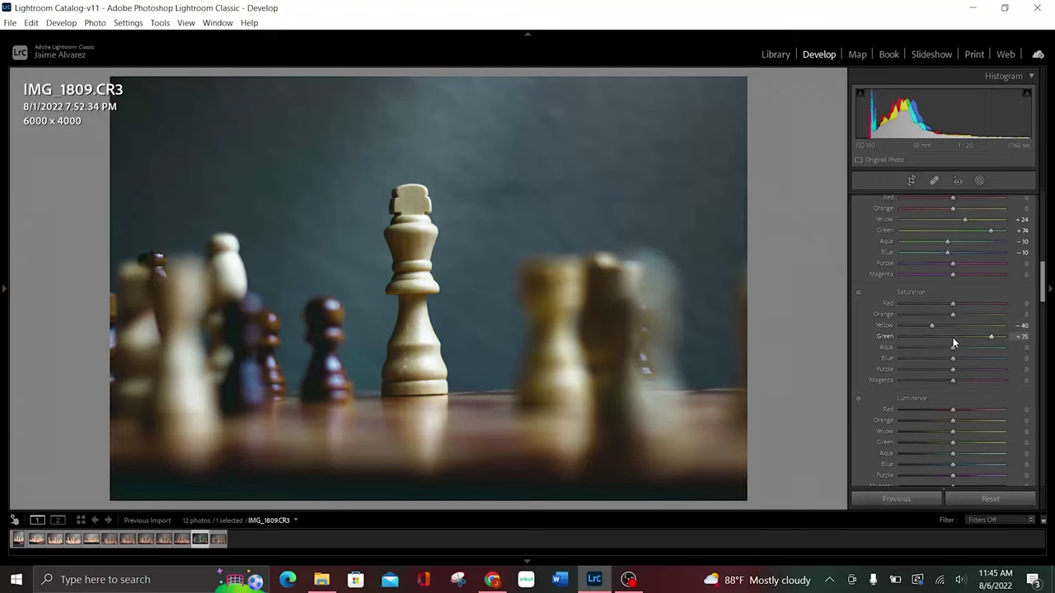
key(shift+Up)
key(shift+Up)
key(shift+Up)
key(shift+Up)
key(shift+Up)
key(shift+Up)
key(shift+Up)
key(shift+Down)
key(shift+Down)
key(shift+Down)
key(shift+Down)
key(shift+Down)
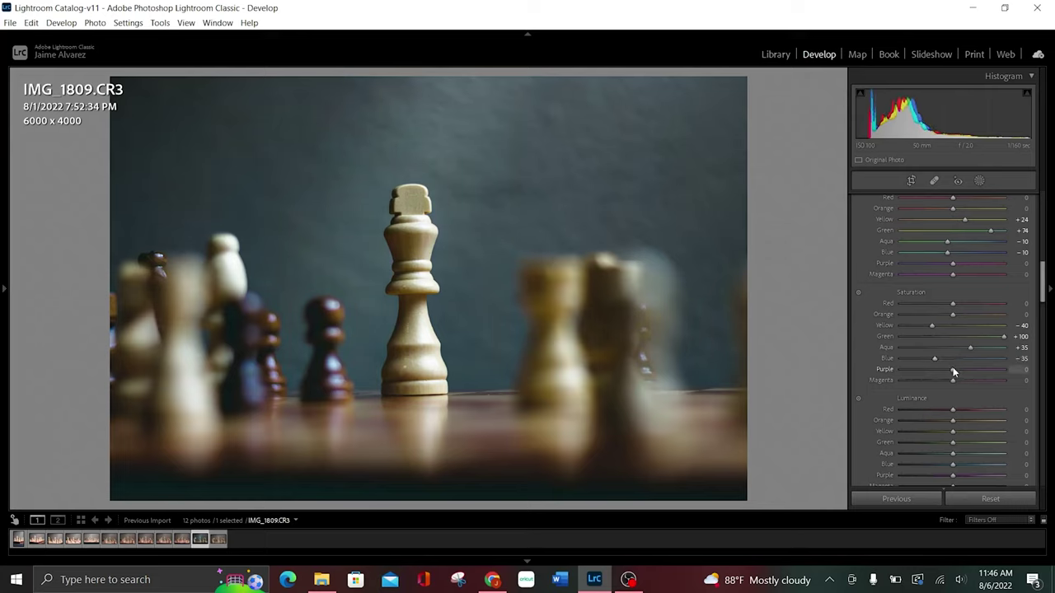
drag(953, 373, 835, 383)
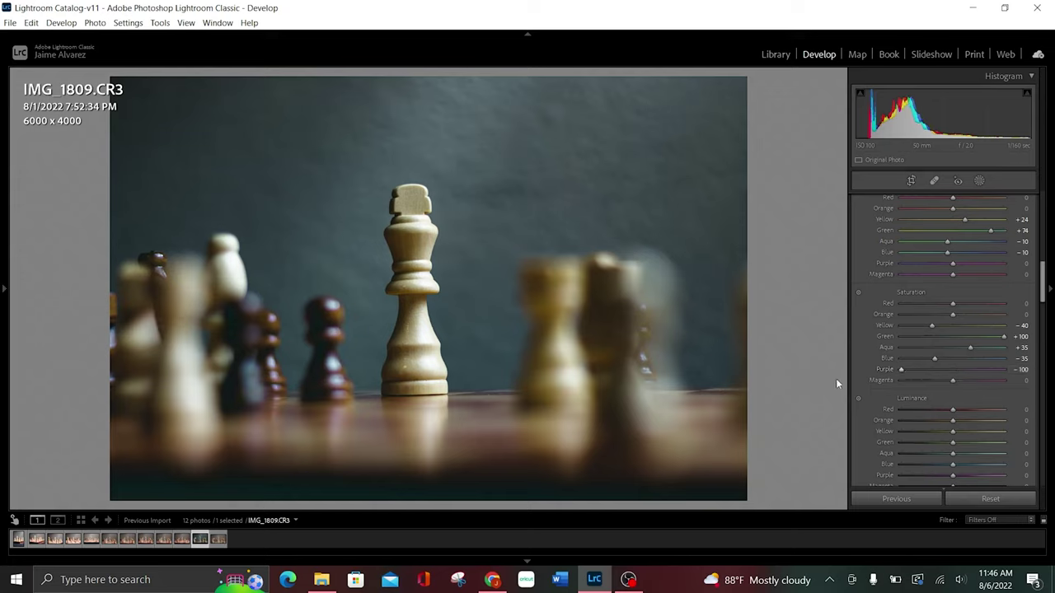
drag(953, 380, 852, 403)
Set the Presence sliders to Texture +7, Clarity +29 and Dehaze +54
scroll(969, 302, up, 2)
scroll(969, 302, up, 2)
scroll(969, 302, up, 2)
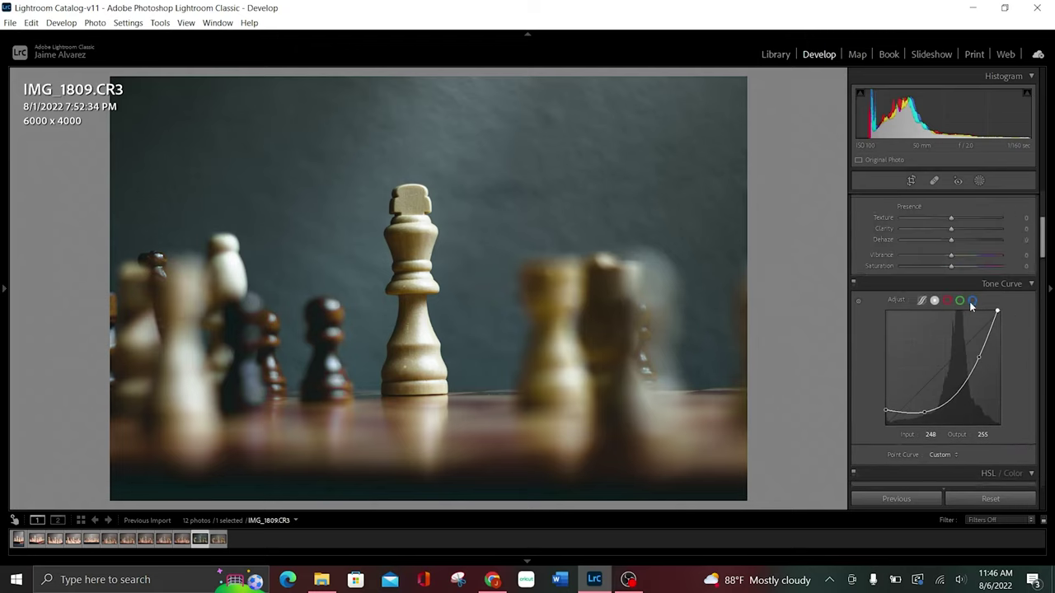
scroll(969, 301, up, 1)
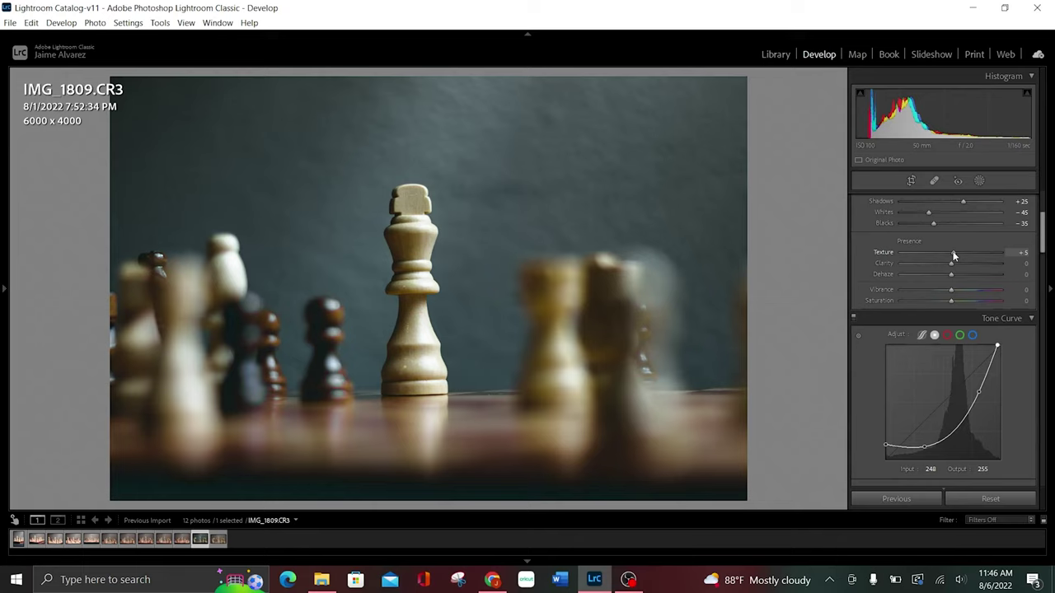
drag(952, 251, 955, 252)
drag(951, 263, 962, 263)
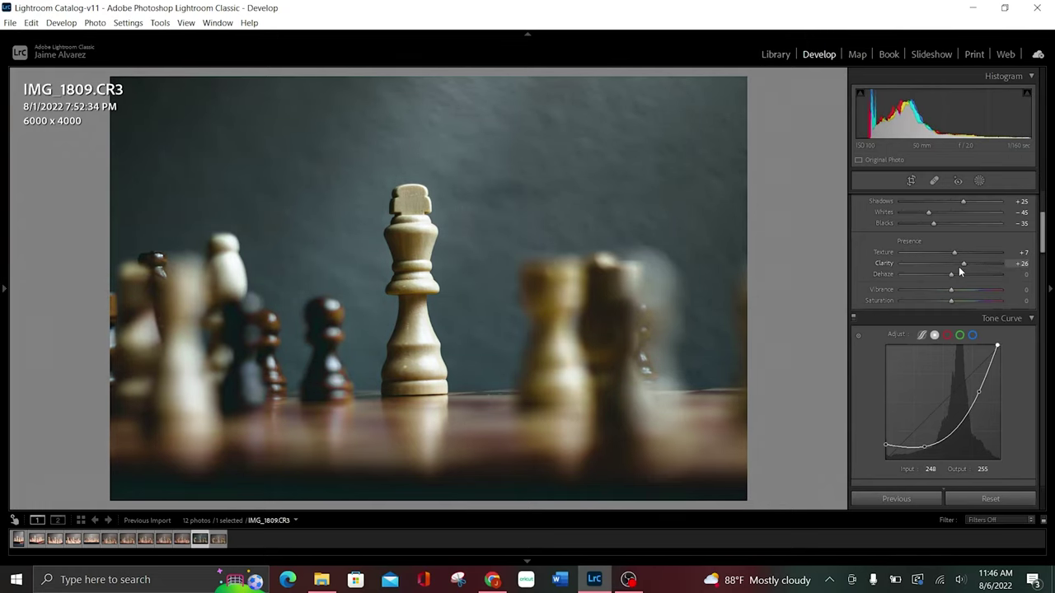
key(Left)
drag(951, 273, 977, 278)
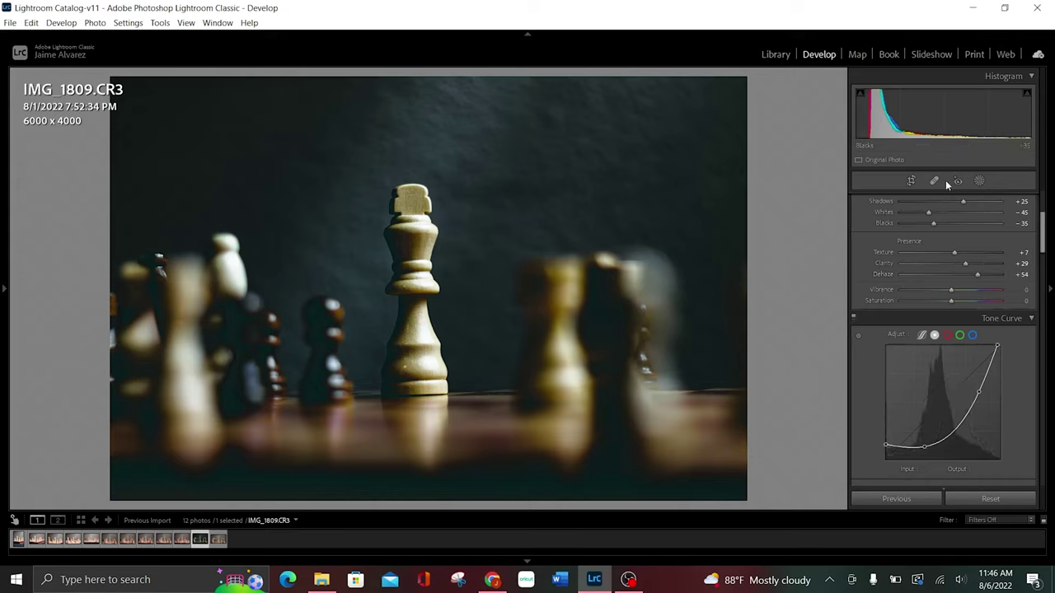
Add a Radial Gradient mask and draw its ellipse over the chess king
click(979, 180)
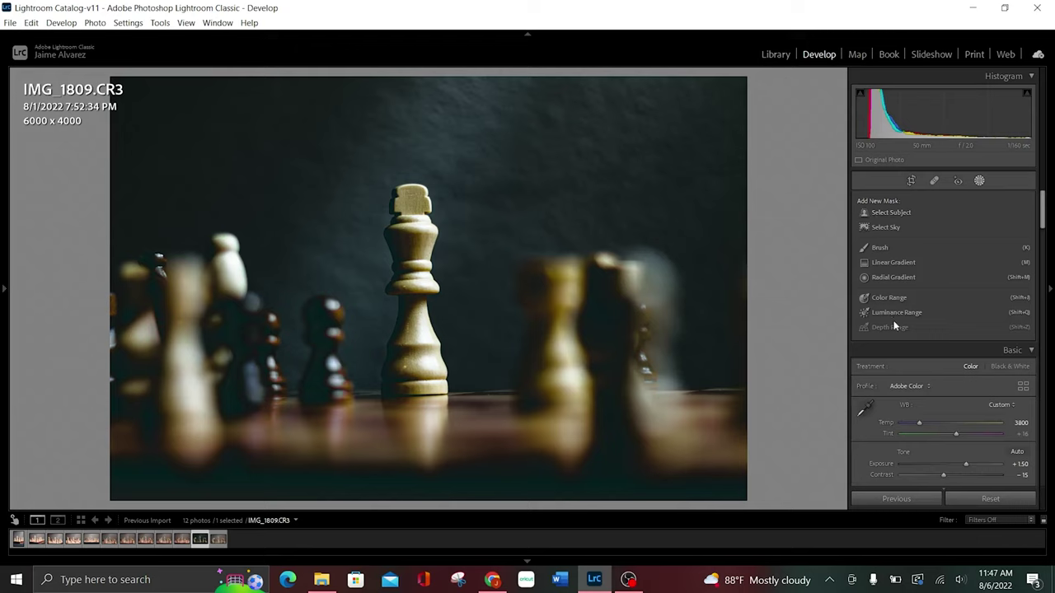
click(897, 277)
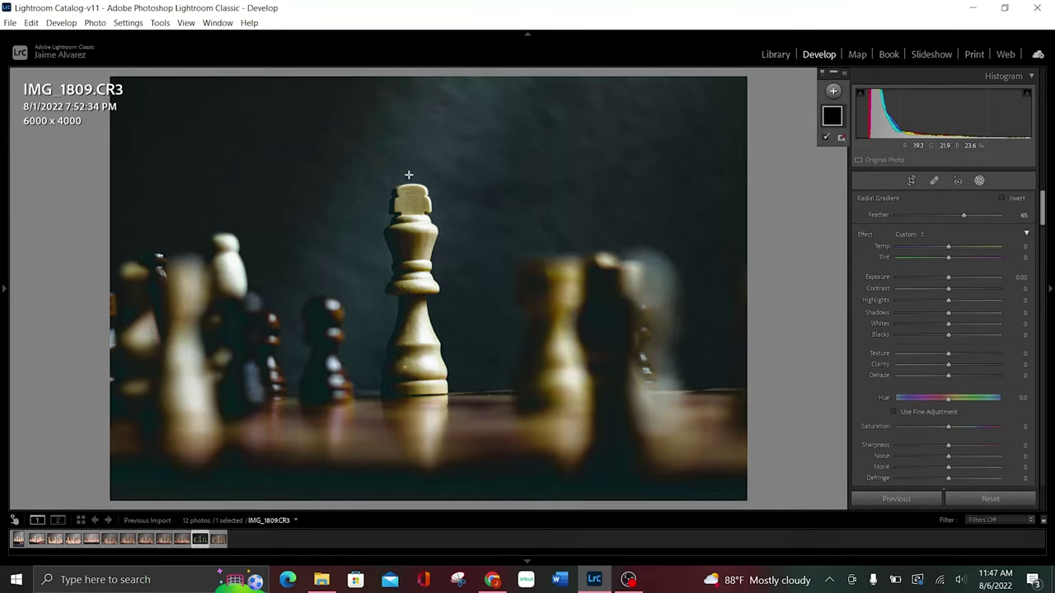
mouse_move(408, 176)
mouse_down()
mouse_move(442, 349)
mouse_move(467, 403)
mouse_up()
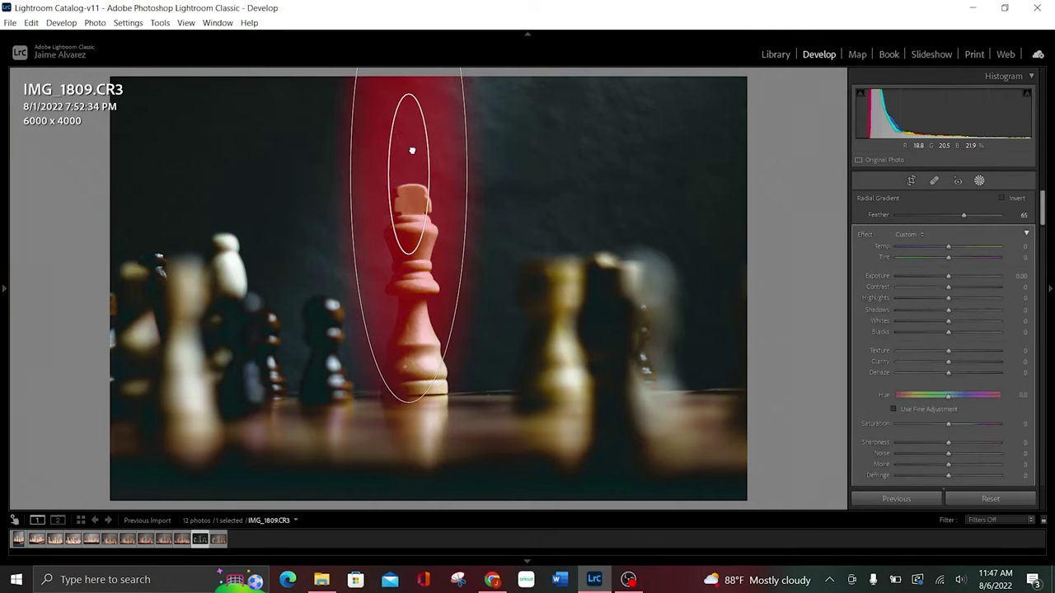
mouse_move(408, 145)
mouse_down()
mouse_move(433, 247)
mouse_move(418, 243)
mouse_up()
Tilt, raise and shorten the ellipse so it sits on the wall behind the king
mouse_move(451, 95)
mouse_down()
mouse_move(467, 94)
mouse_move(457, 95)
mouse_up()
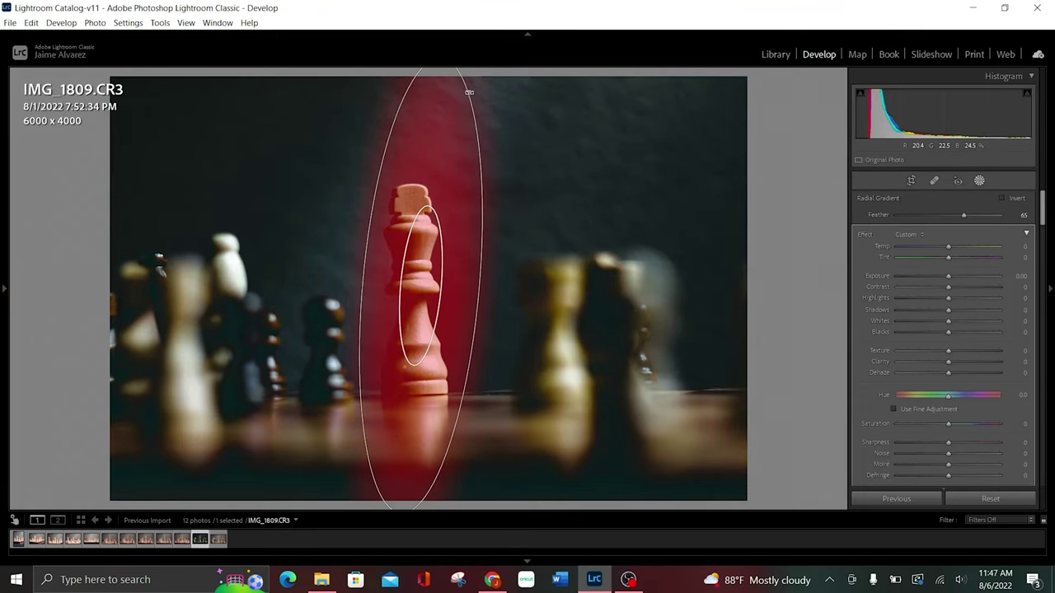
drag(437, 135, 444, 151)
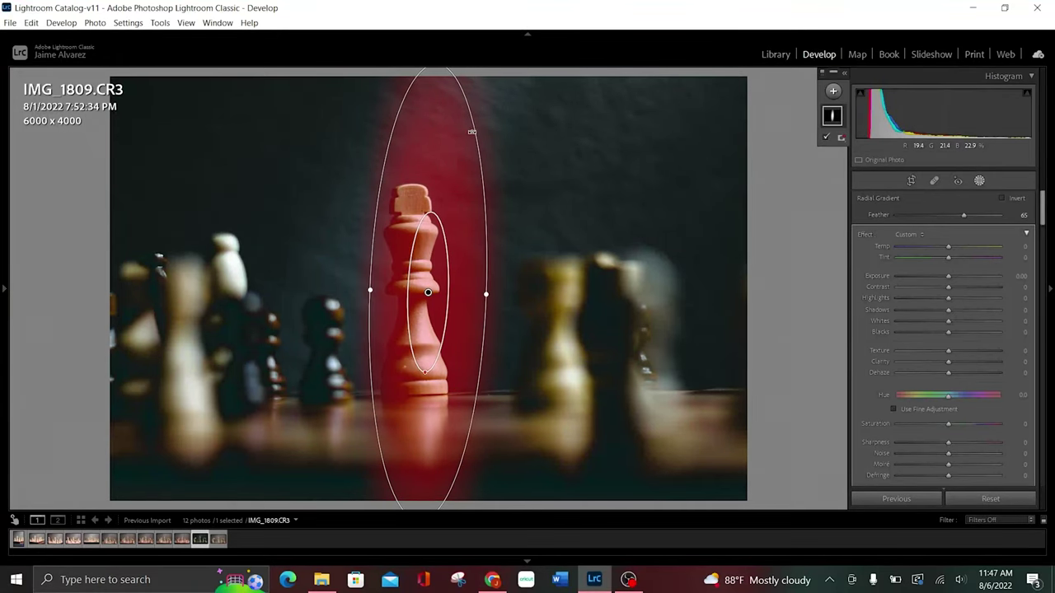
drag(474, 132, 497, 129)
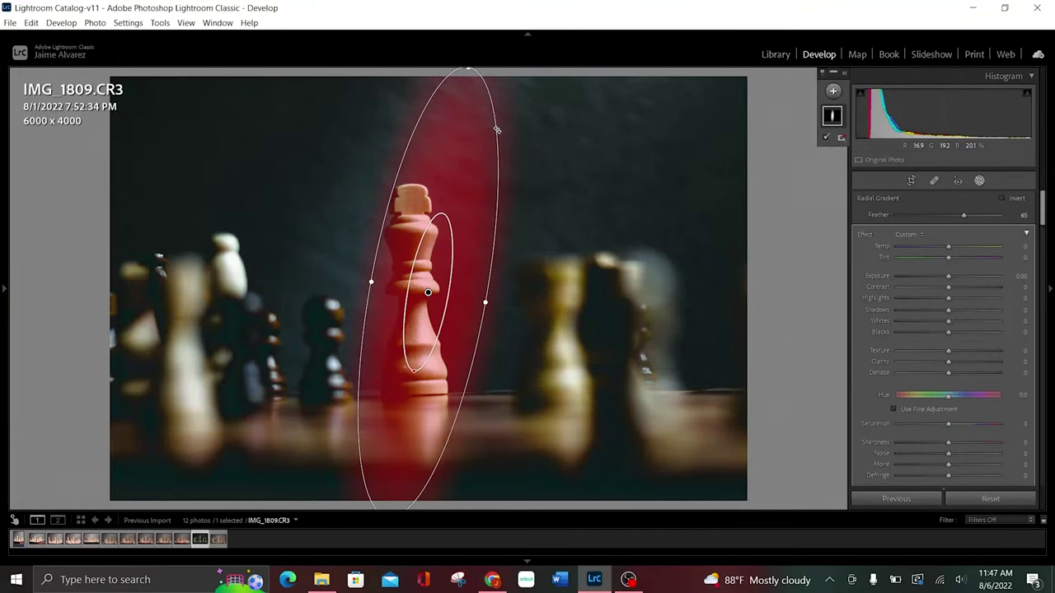
drag(471, 181, 479, 118)
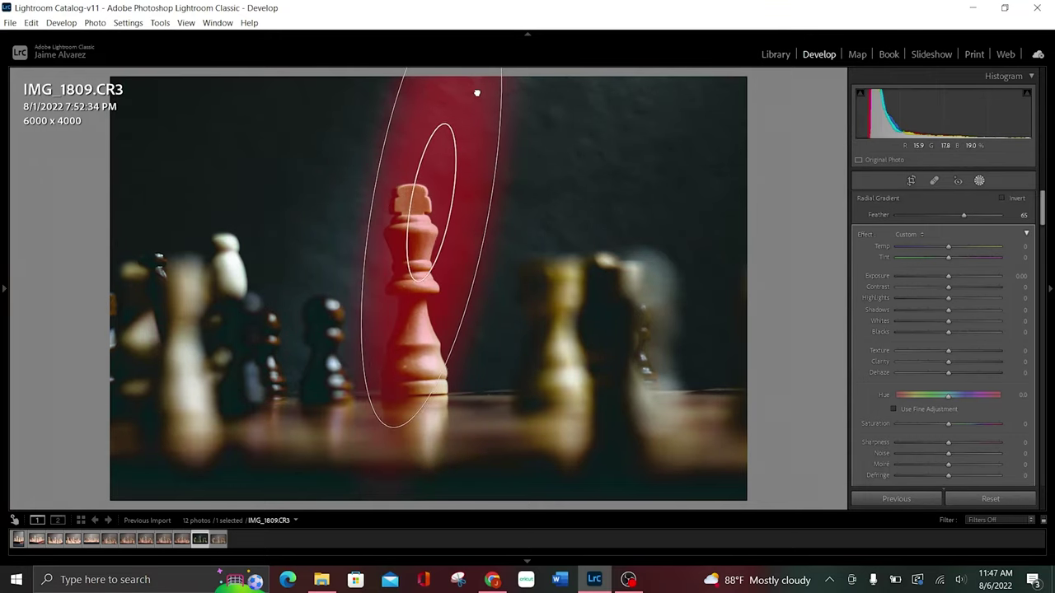
drag(479, 118, 483, 88)
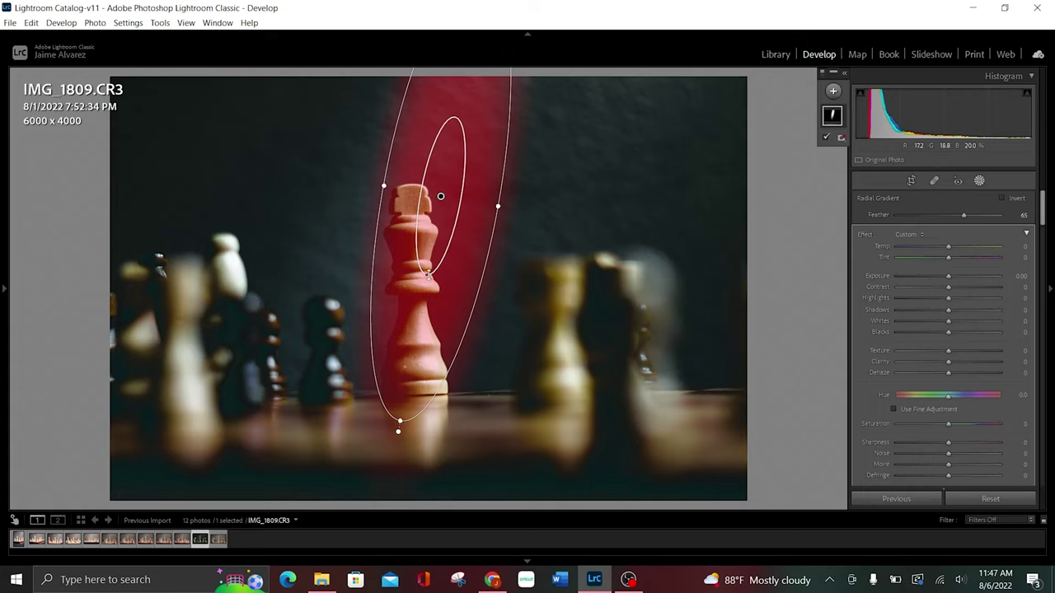
drag(427, 274, 426, 285)
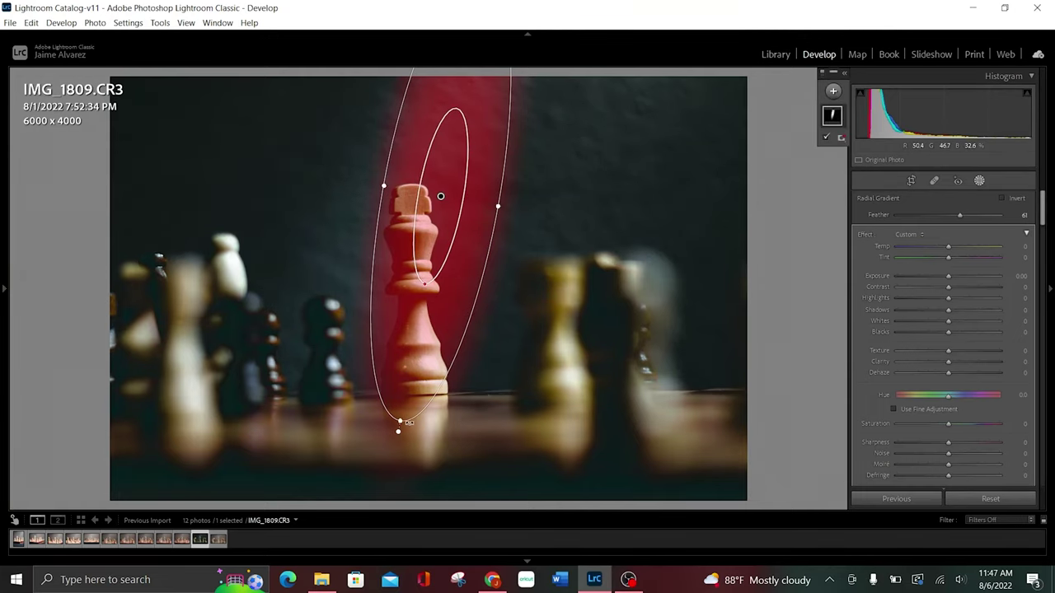
drag(400, 422, 403, 356)
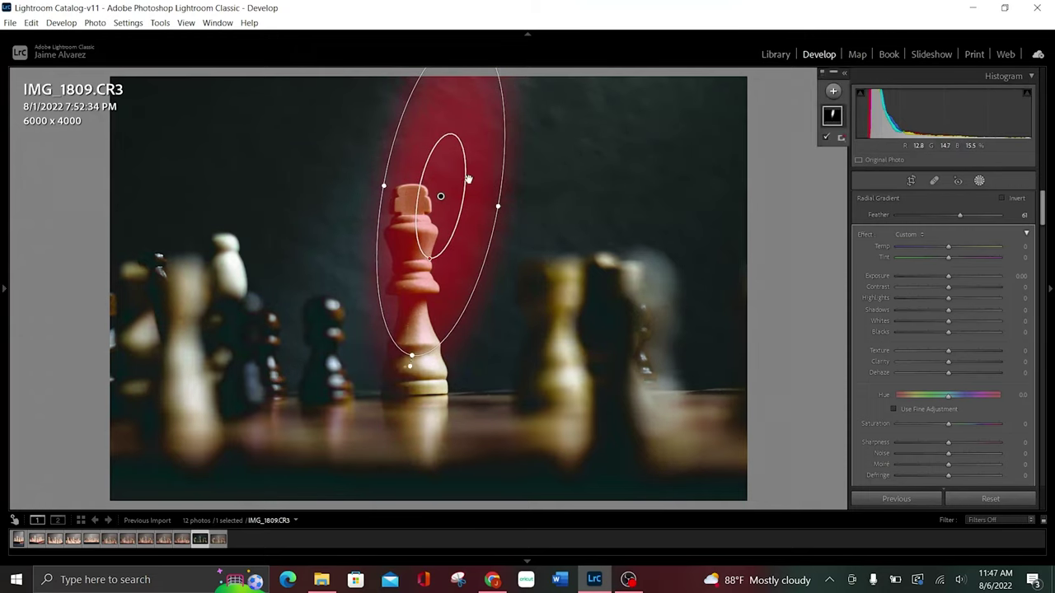
mouse_move(464, 169)
mouse_down()
mouse_move(461, 158)
mouse_move(451, 173)
mouse_up()
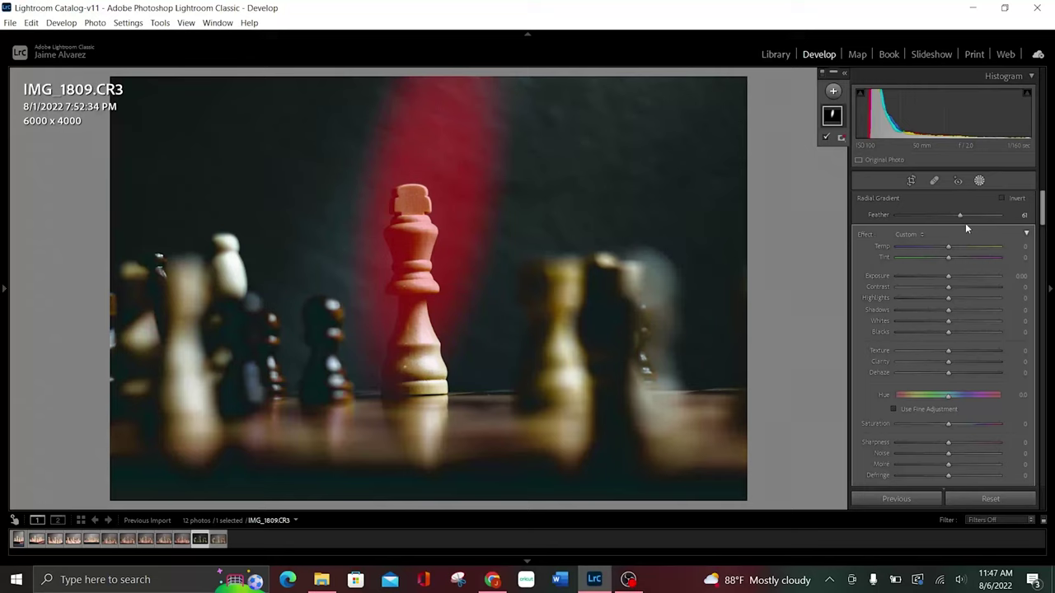
Give the radial mask Exposure 1.03, Contrast −80 and a soft Feather of 64
drag(960, 215, 970, 215)
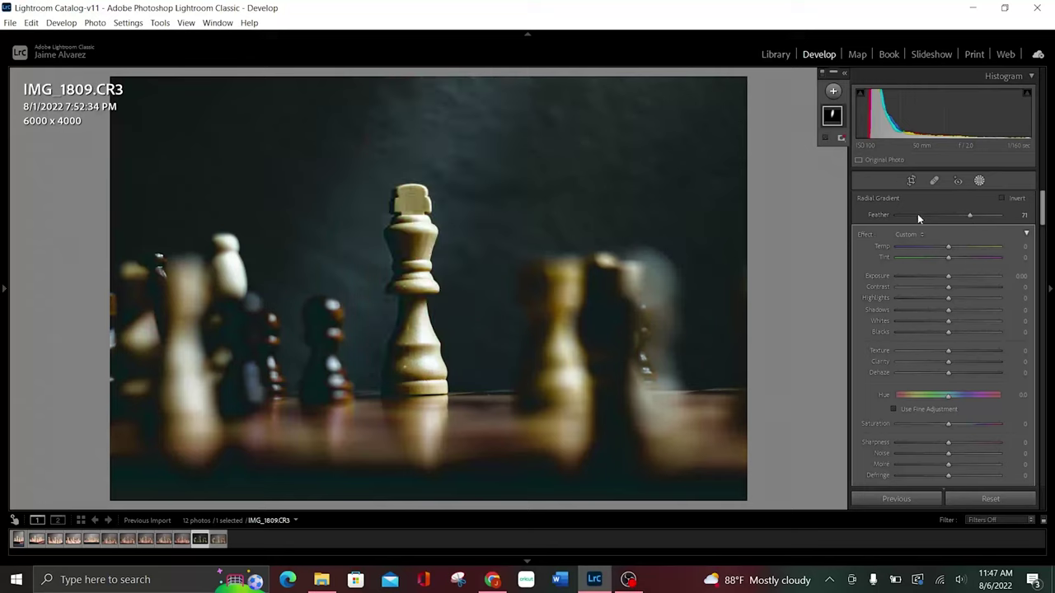
drag(948, 277, 961, 282)
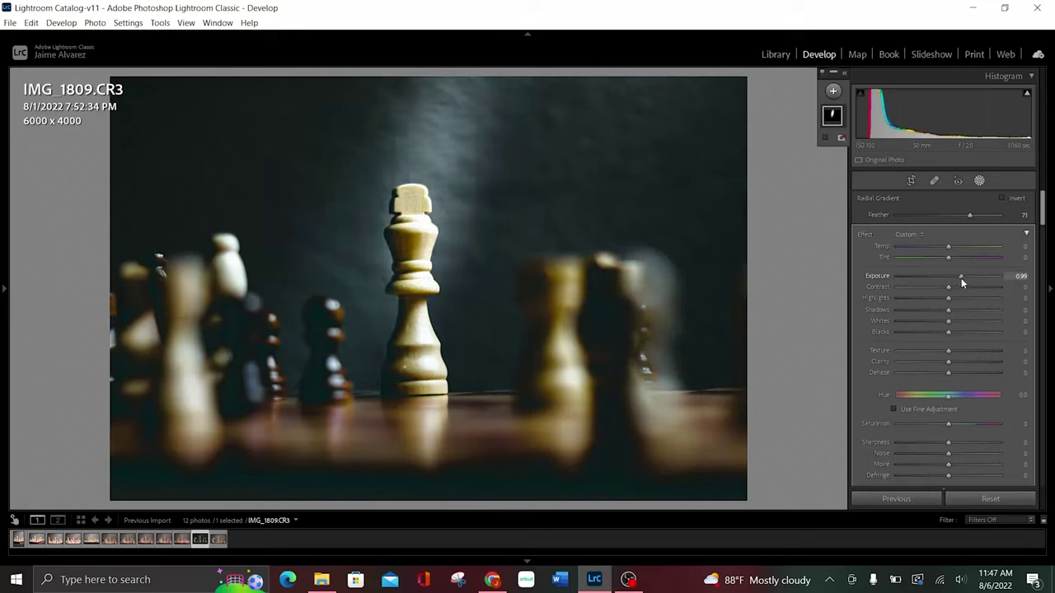
drag(950, 287, 925, 292)
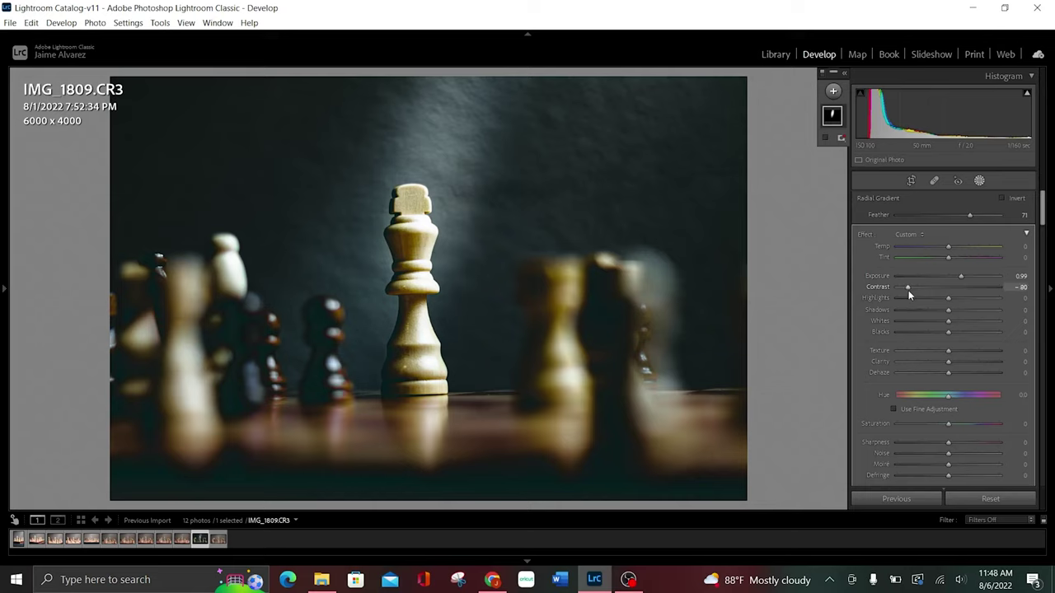
drag(962, 277, 968, 277)
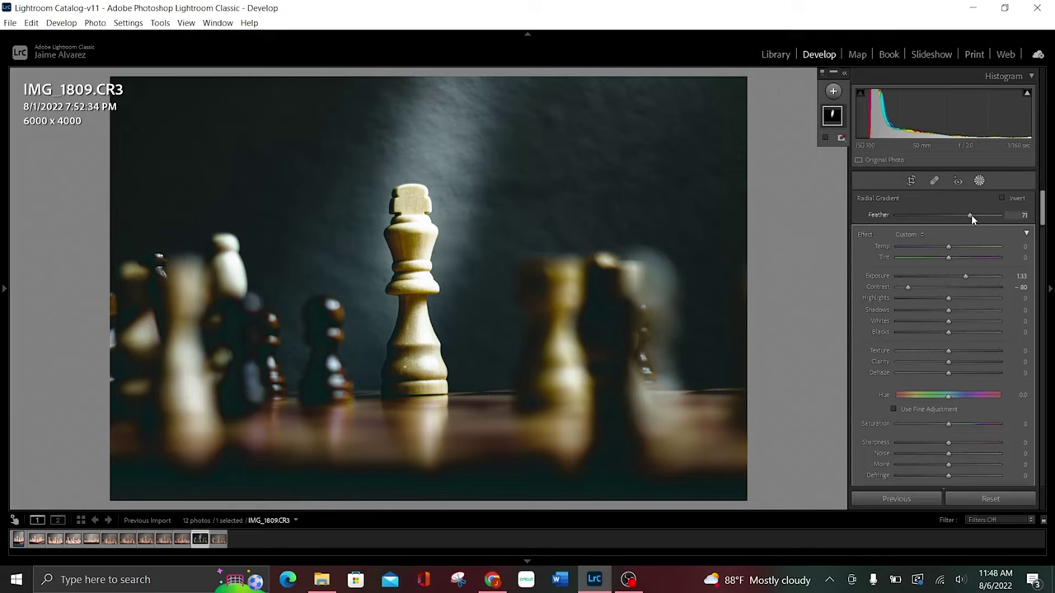
drag(971, 216, 896, 215)
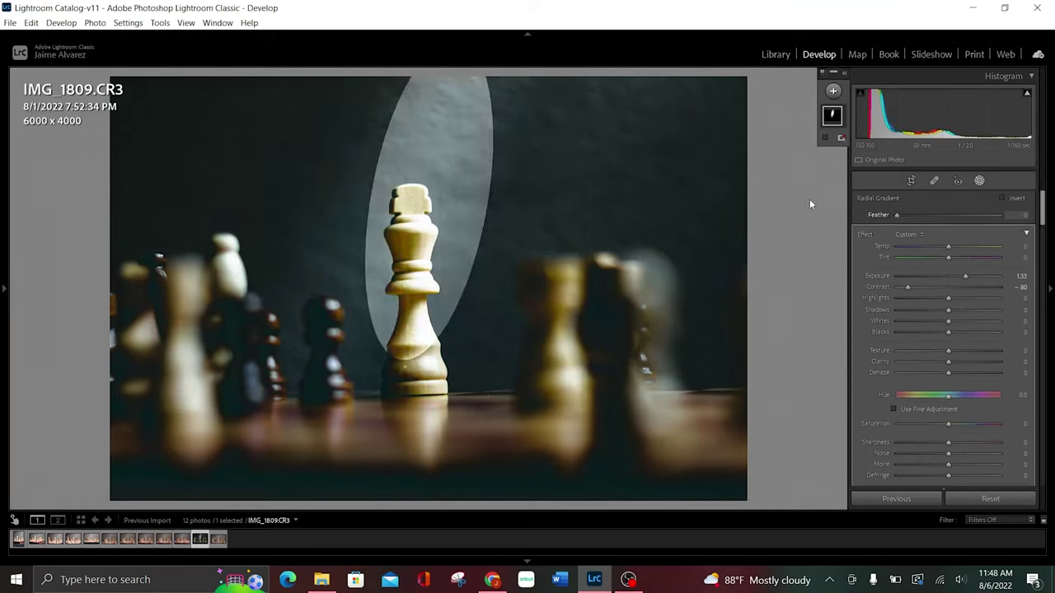
click(985, 215)
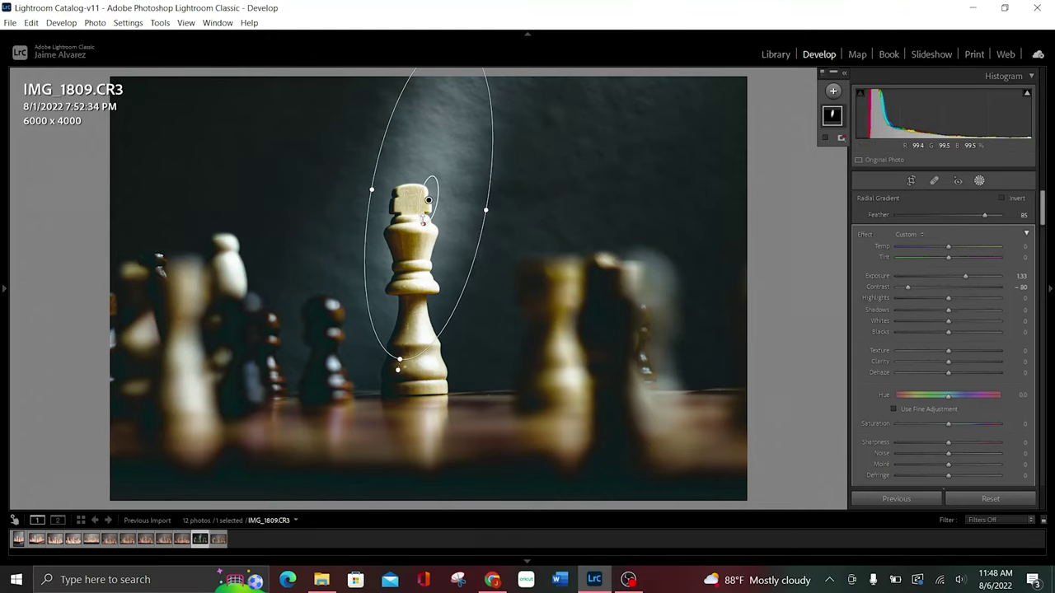
drag(424, 221, 419, 262)
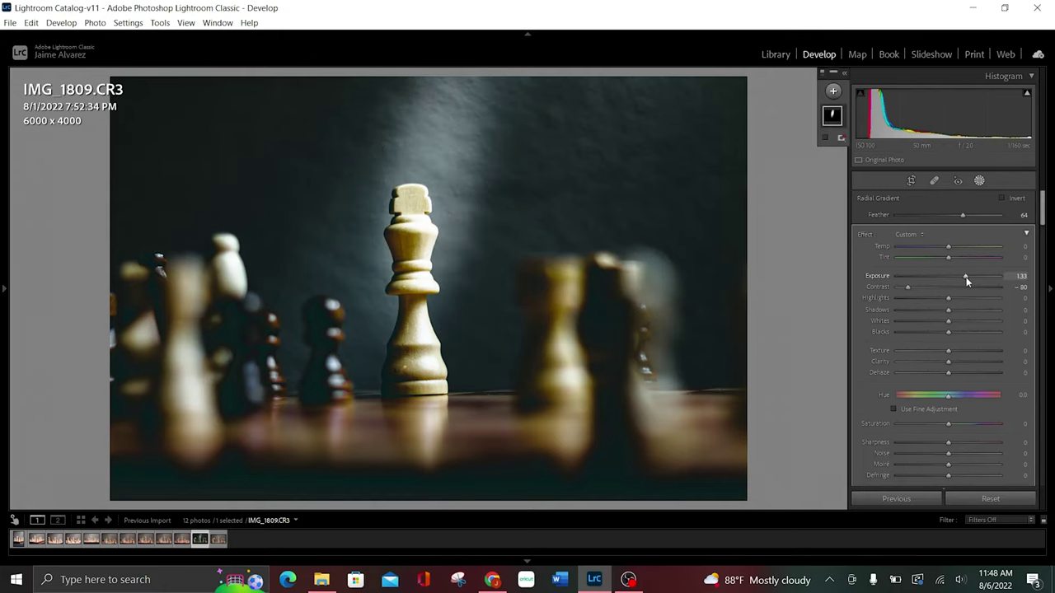
drag(966, 277, 962, 277)
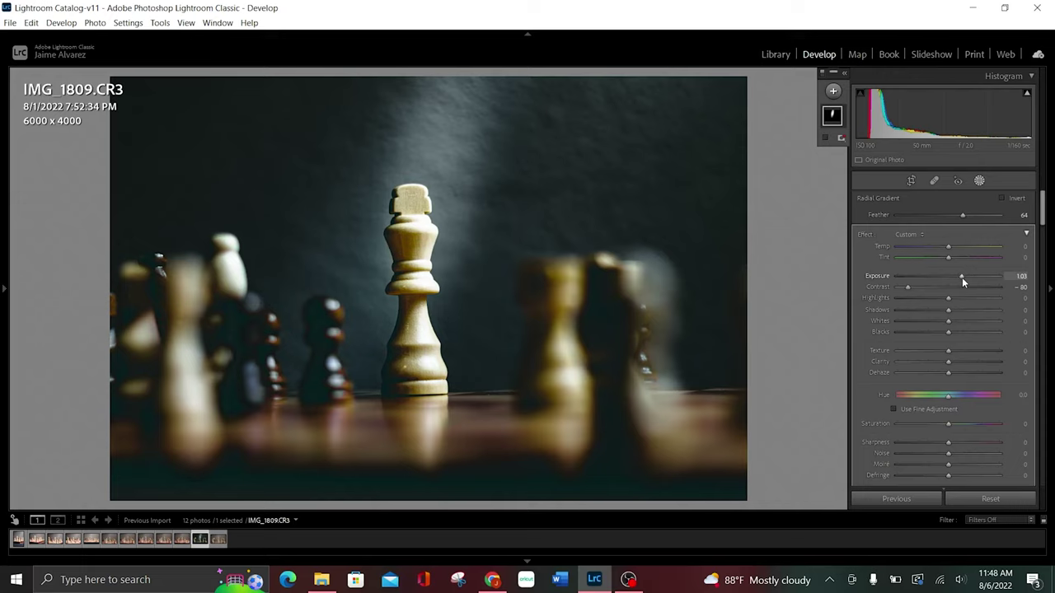
Close mask editing and toggle Before/After to compare the spotlit edit with the original
click(979, 182)
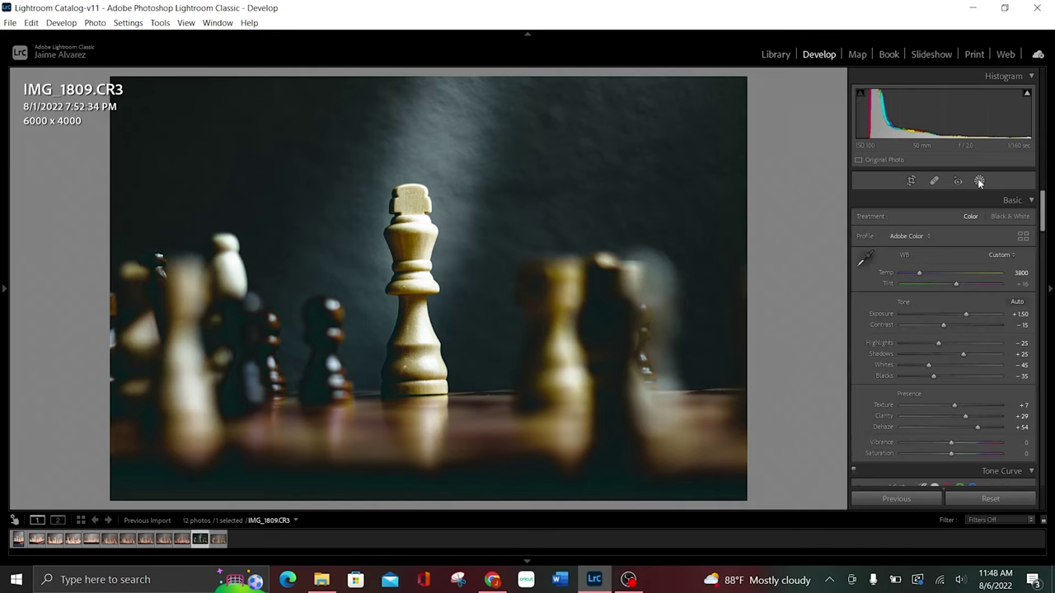
key(backslash)
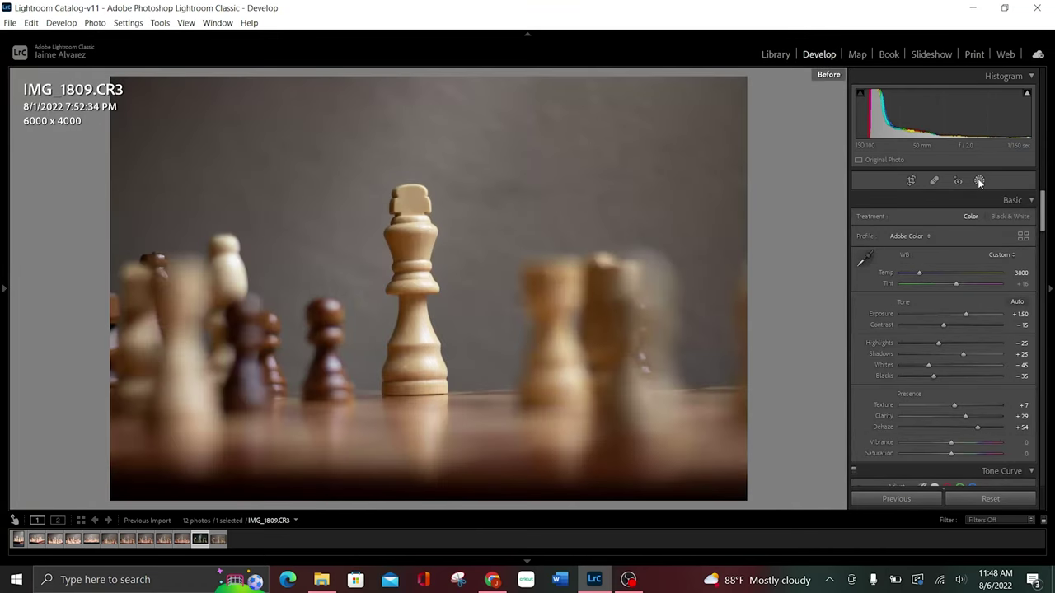
key(backslash)
key(backslash)
key(backslash)
key(backslash)
key(backslash)
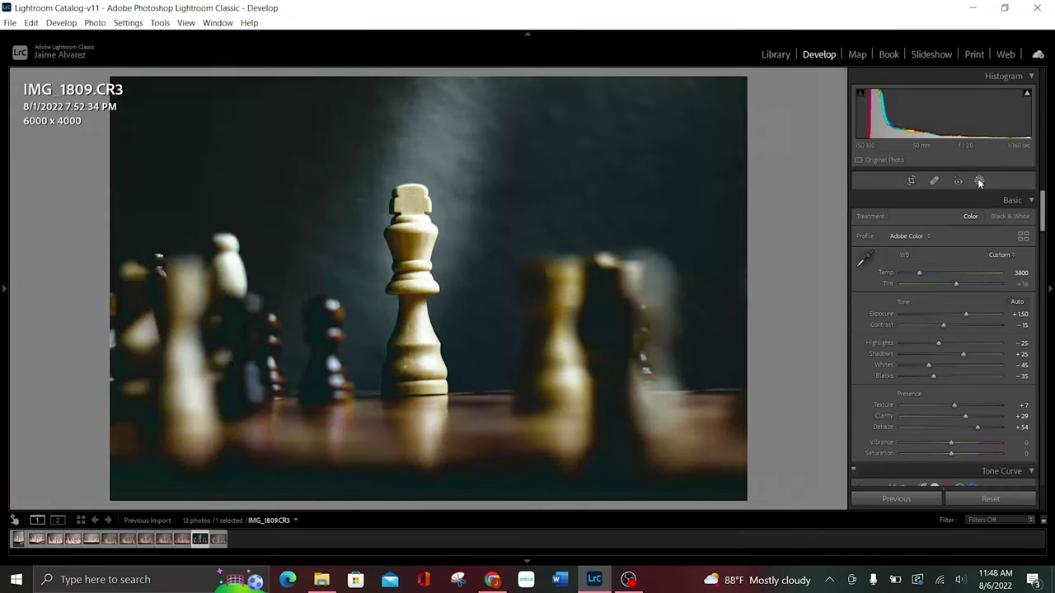
key(backslash)
key(backslash)
key(backslash)
key(backslash)
key(backslash)
key(backslash)
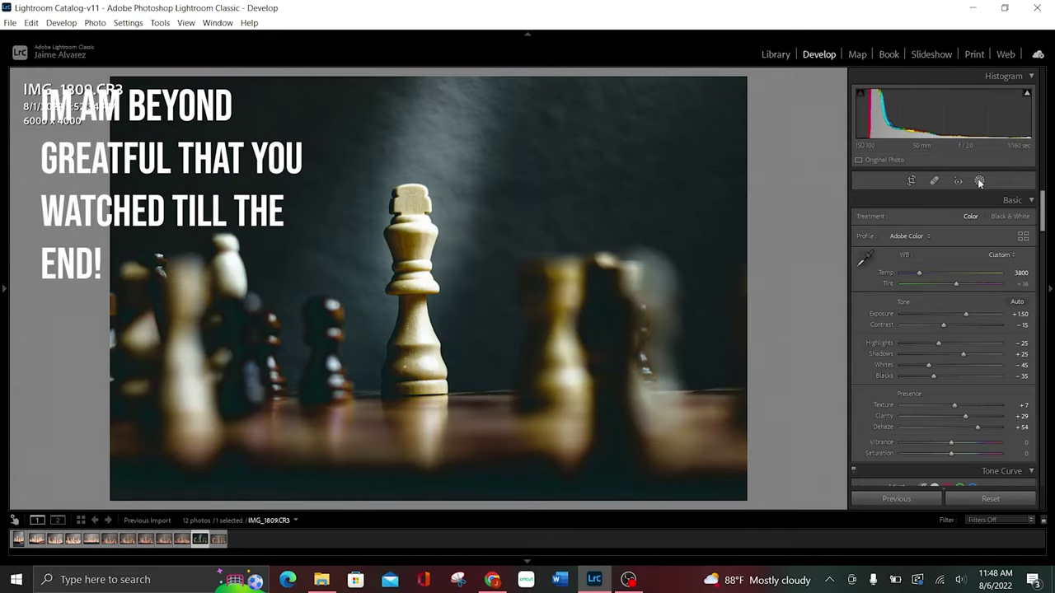